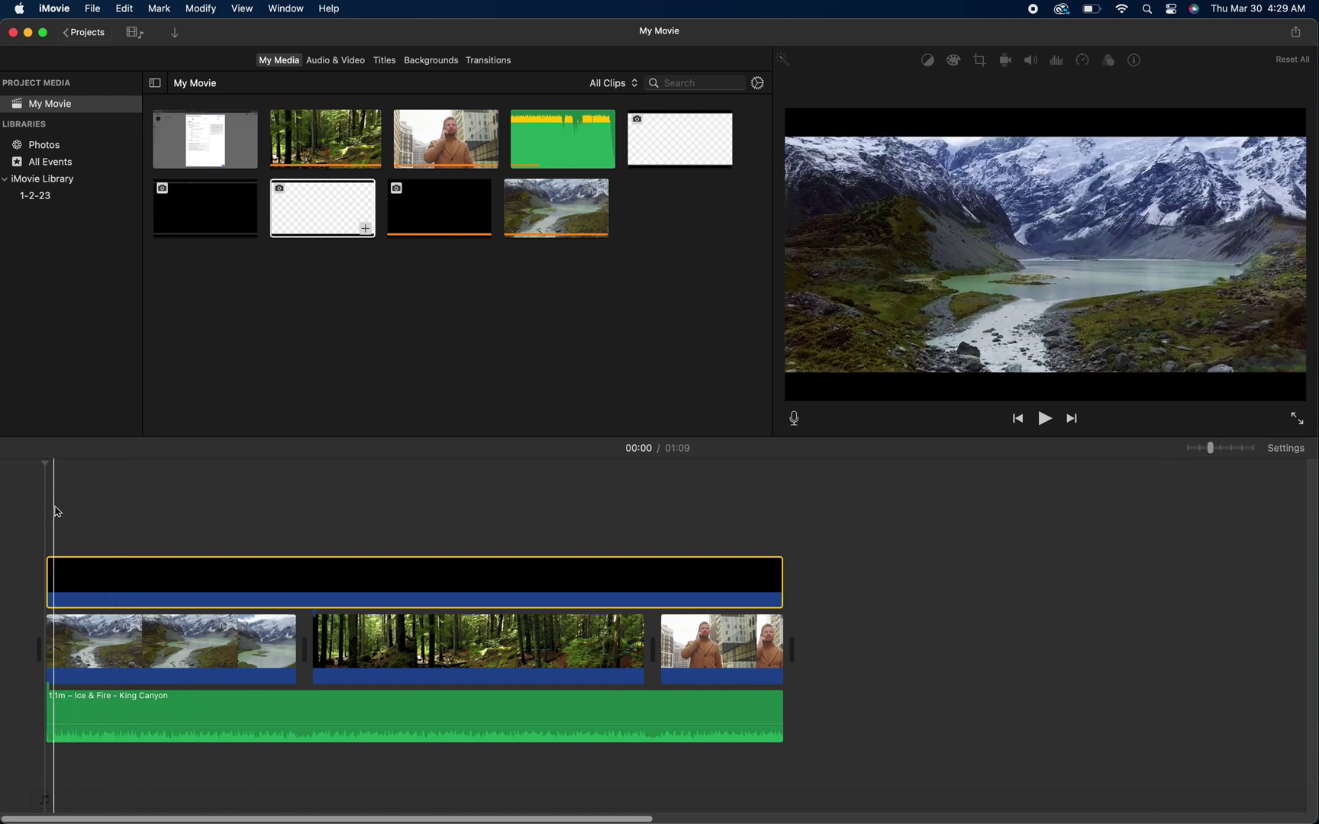
# Select the mountain lake clip and open its Choose Clip Filter grid
pyautogui.click(217, 494)
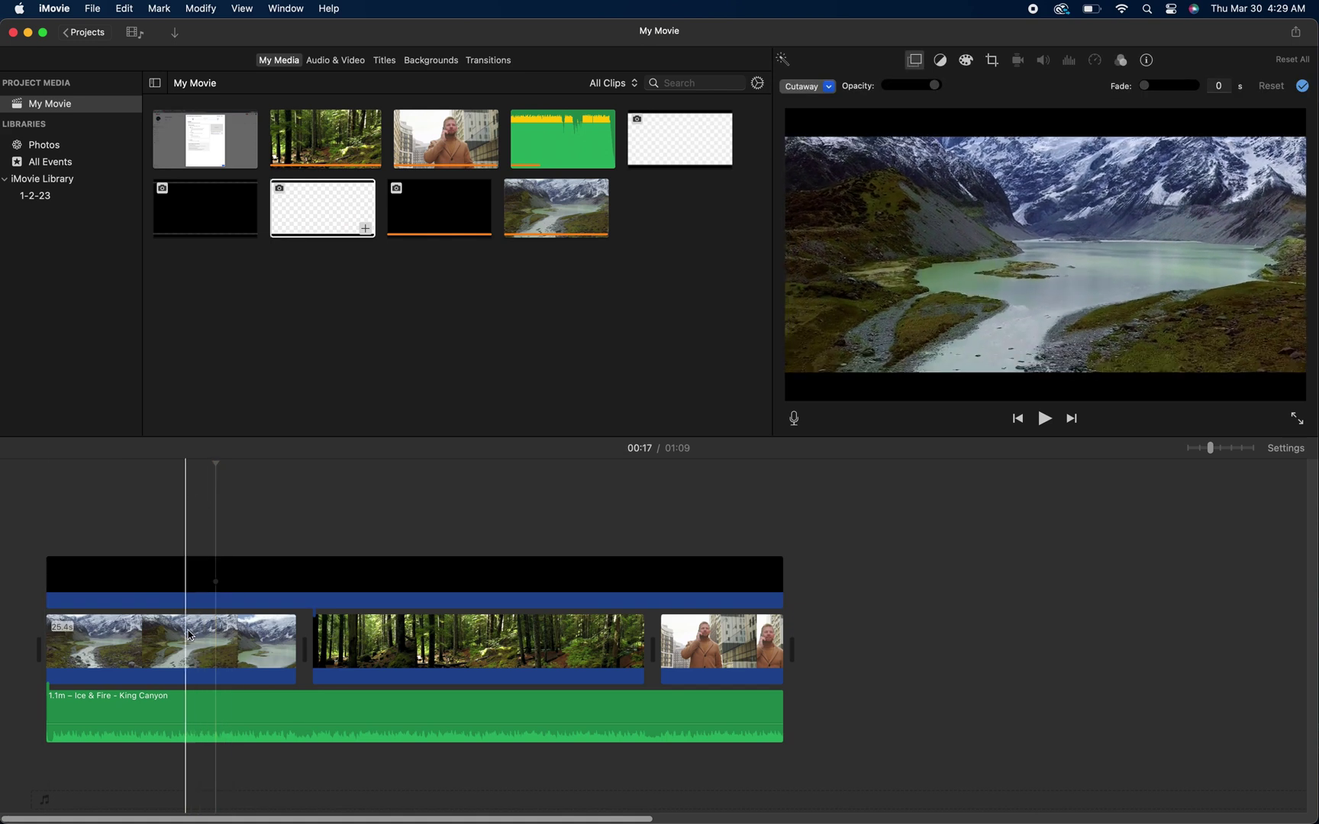
pyautogui.click(222, 648)
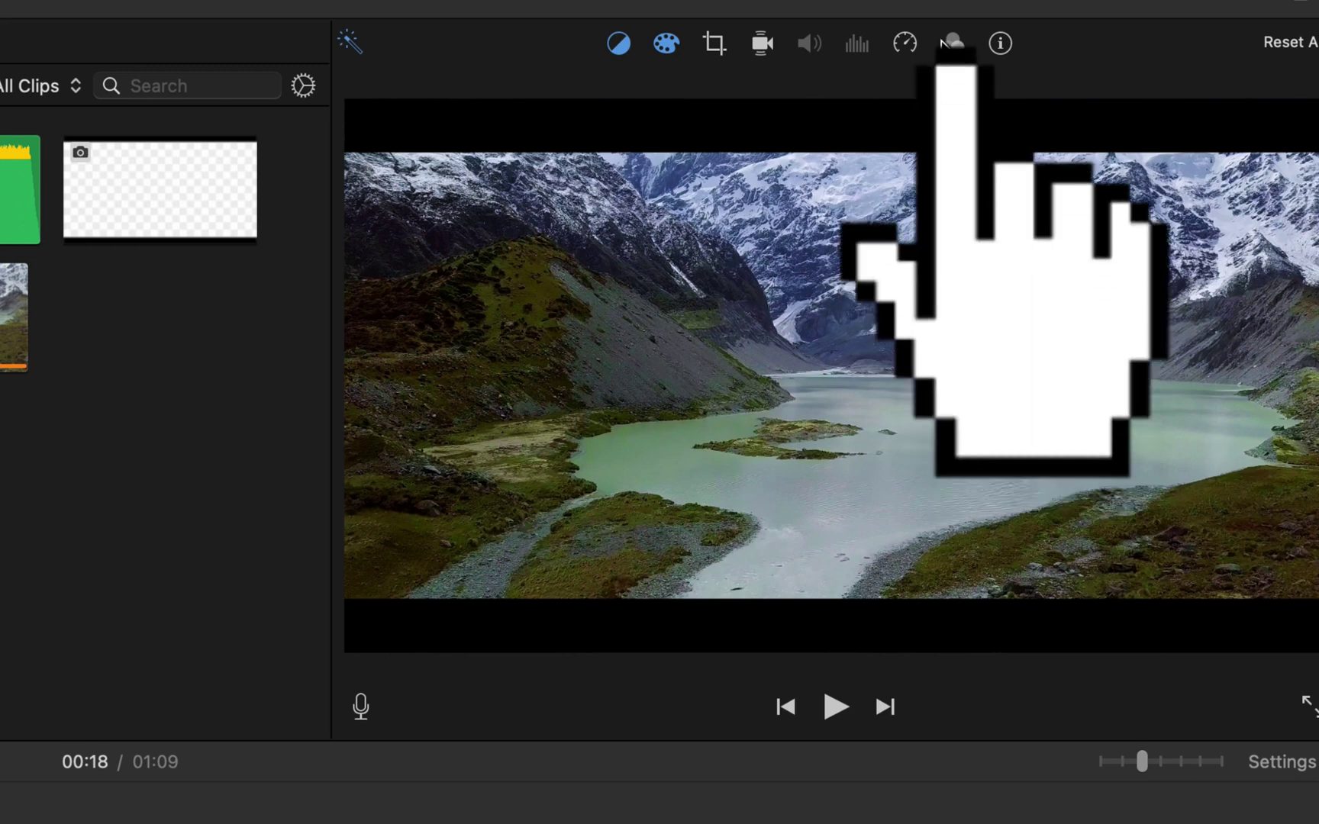
pyautogui.click(1105, 61)
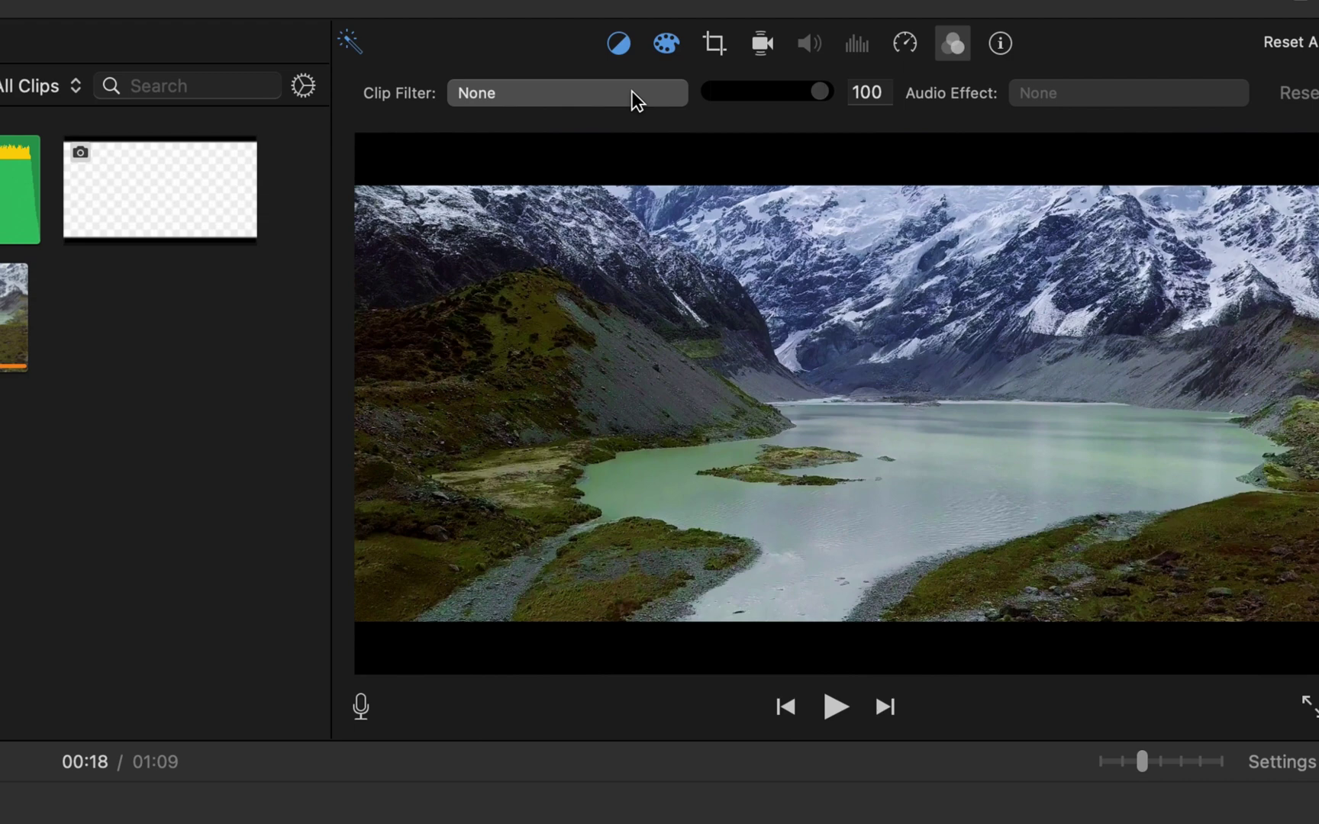
pyautogui.click(580, 94)
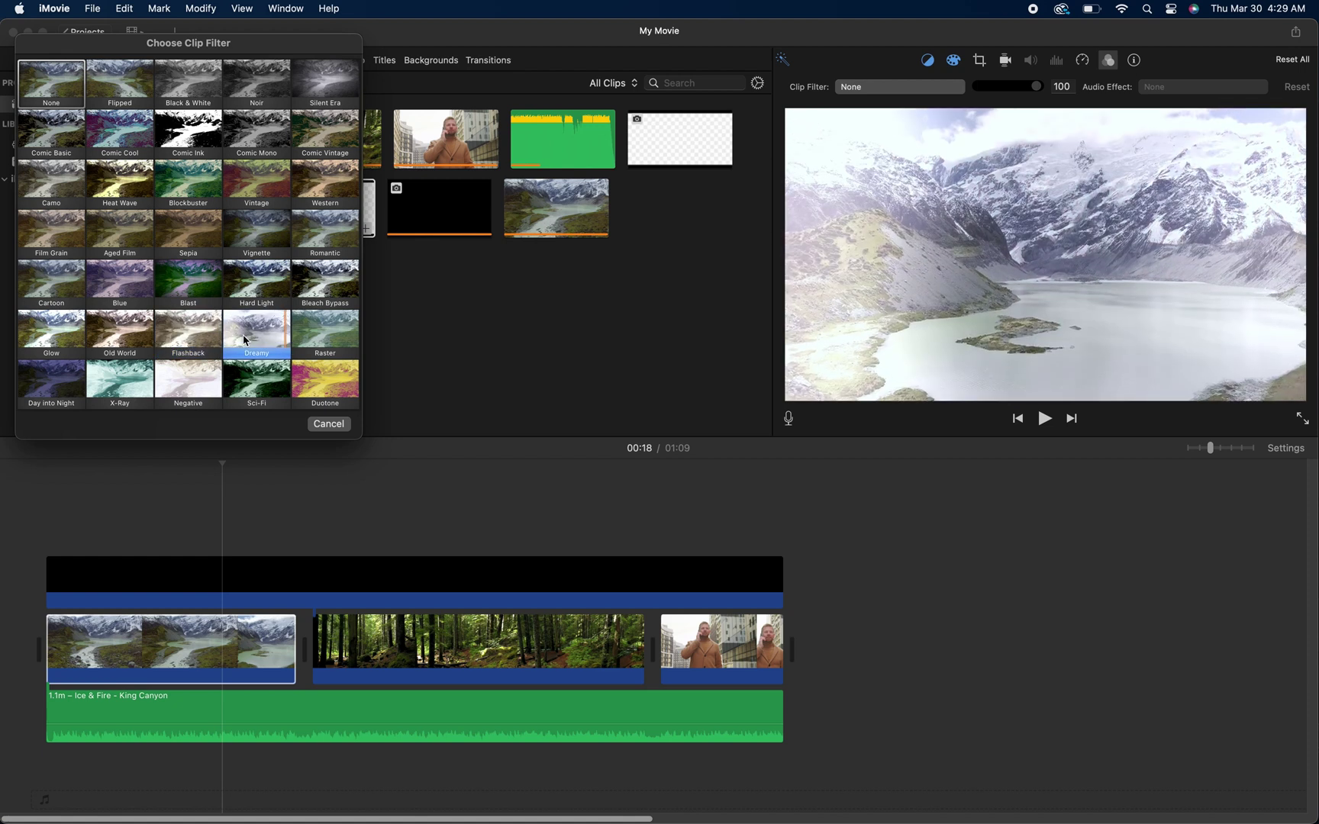
# Apply Hard Light to the lake clip at strength 30 and compare it against no filter
pyautogui.click(275, 280)
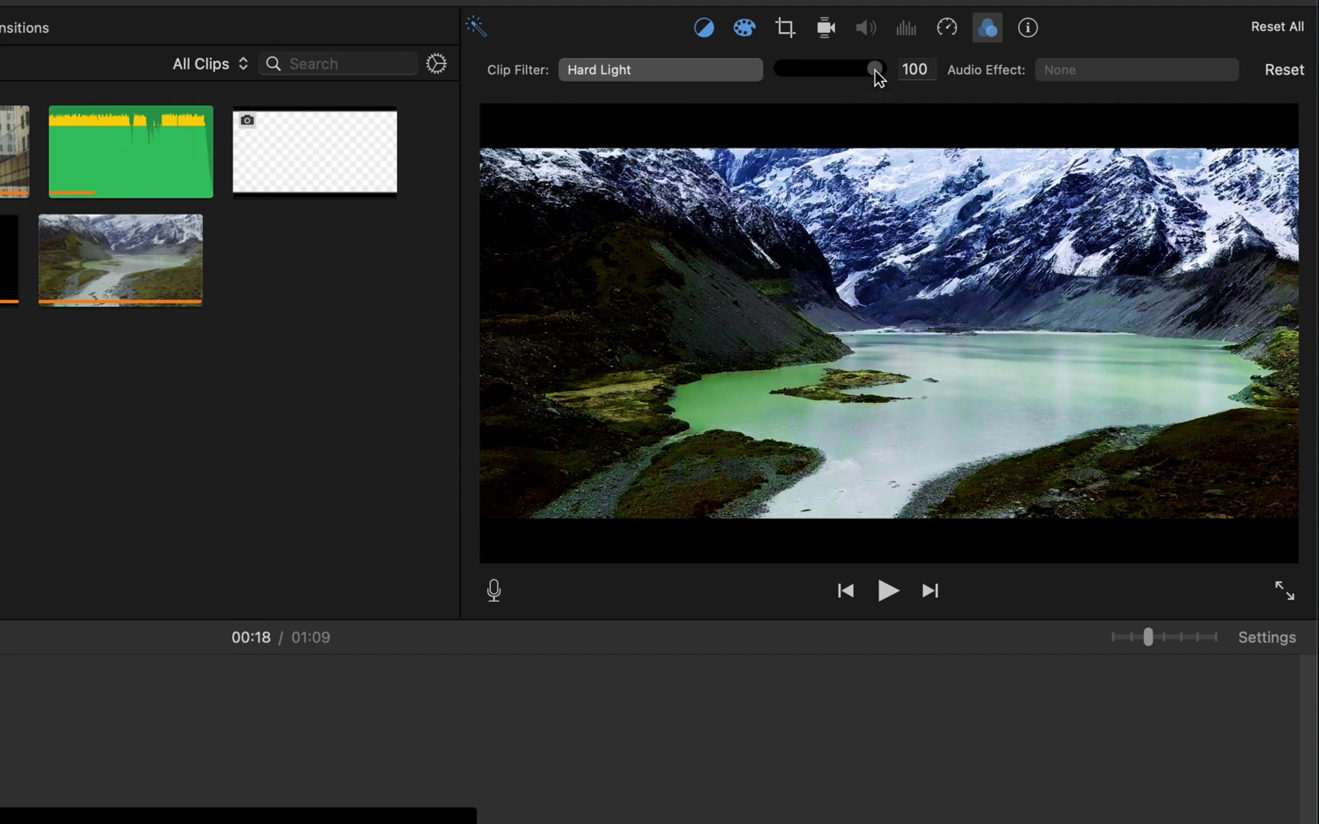
pyautogui.moveTo(875, 70); pyautogui.dragTo(810, 77)
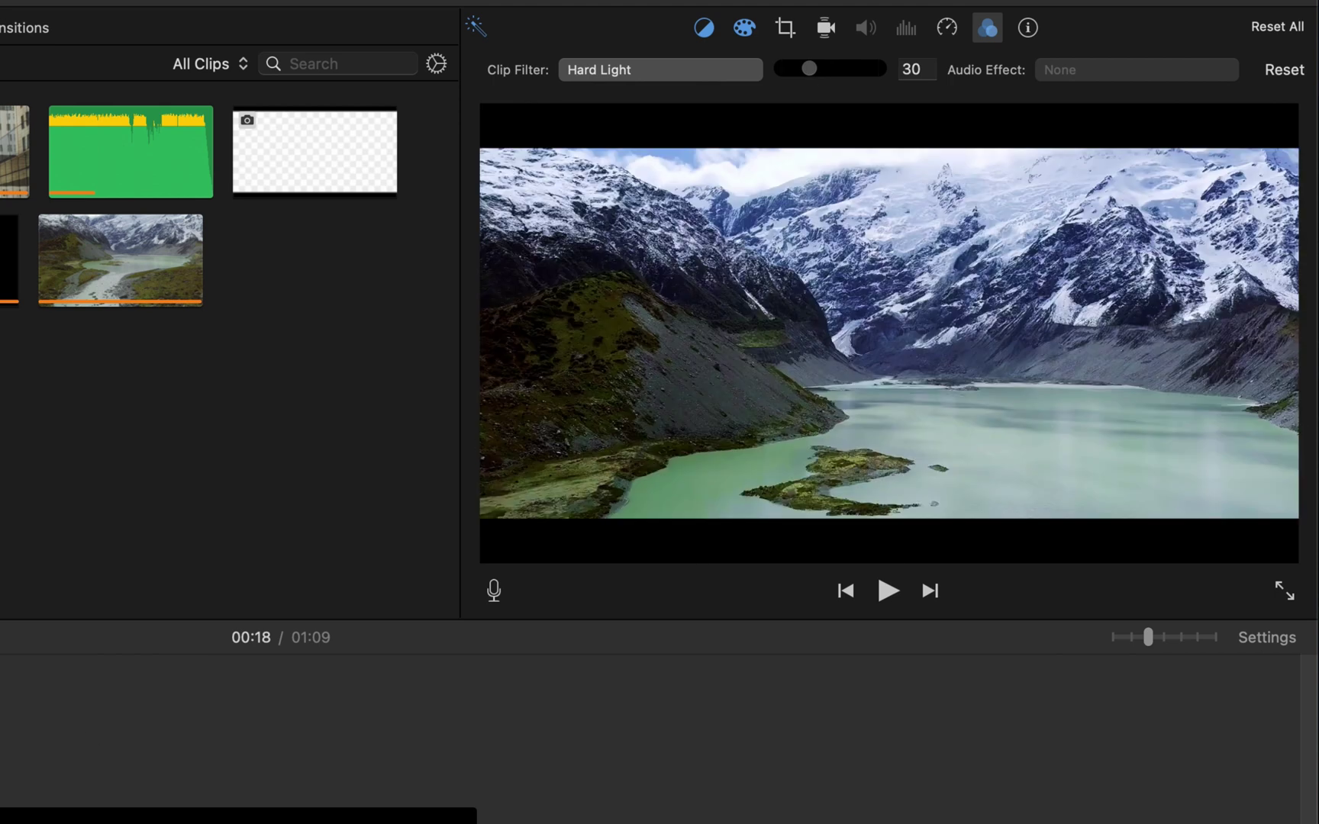
pyautogui.click(458, 816)
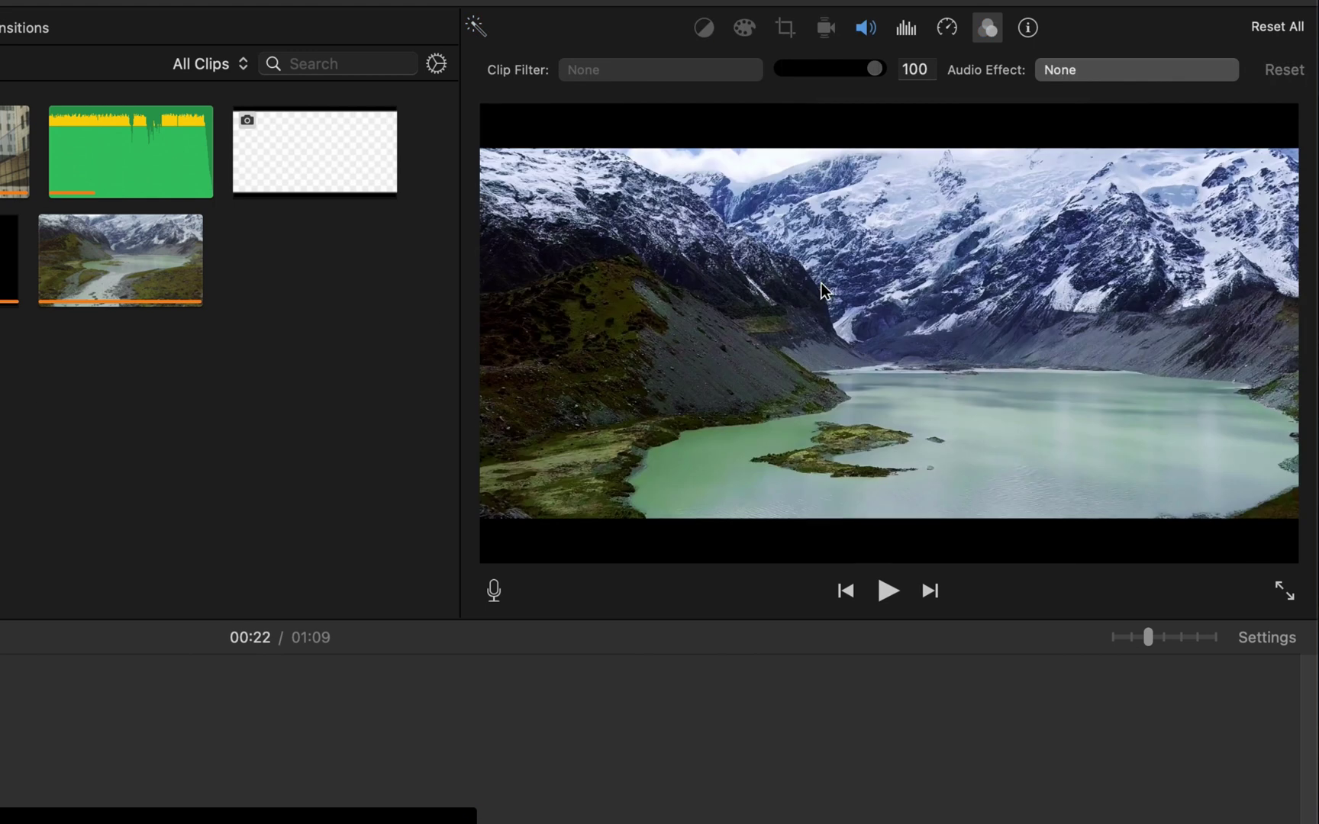
pyautogui.click(306, 816)
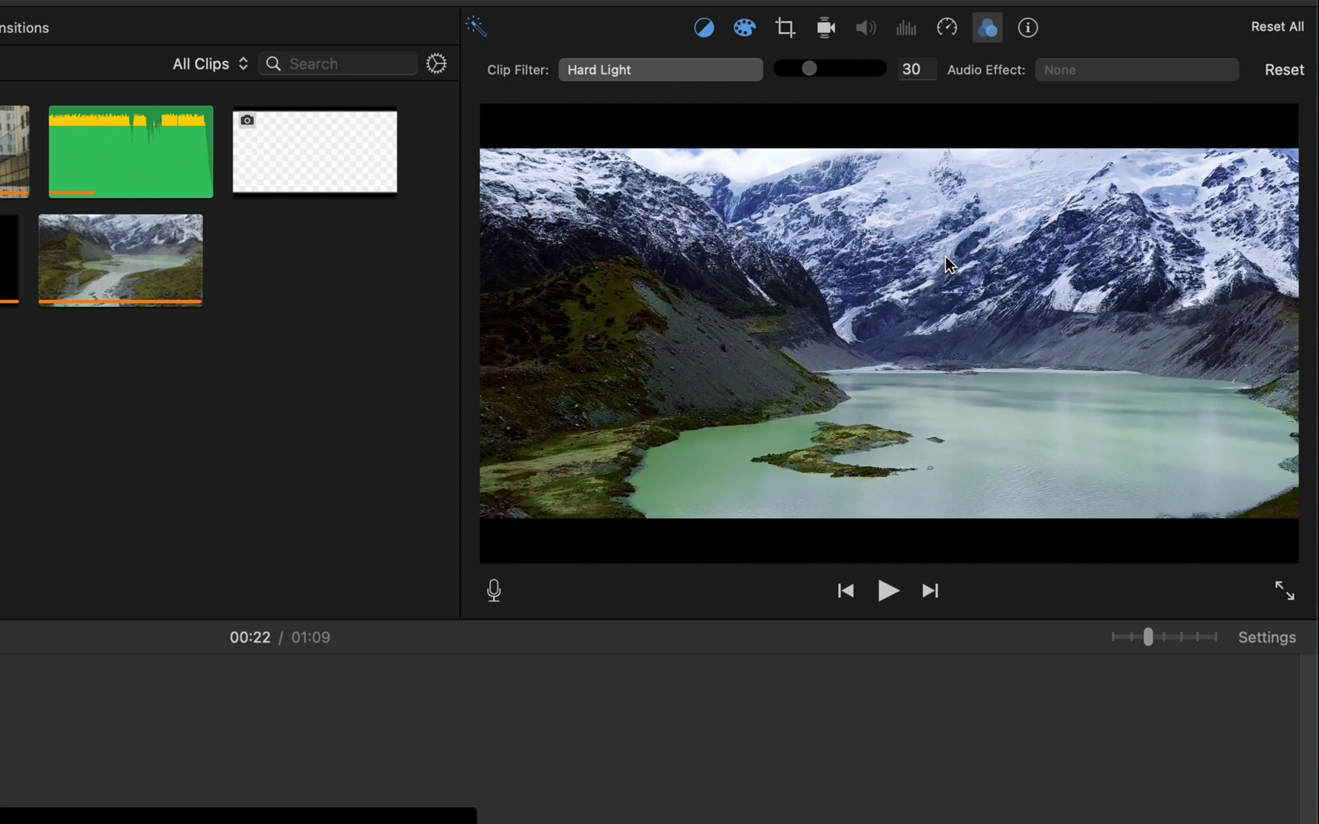
pyautogui.click(1285, 70)
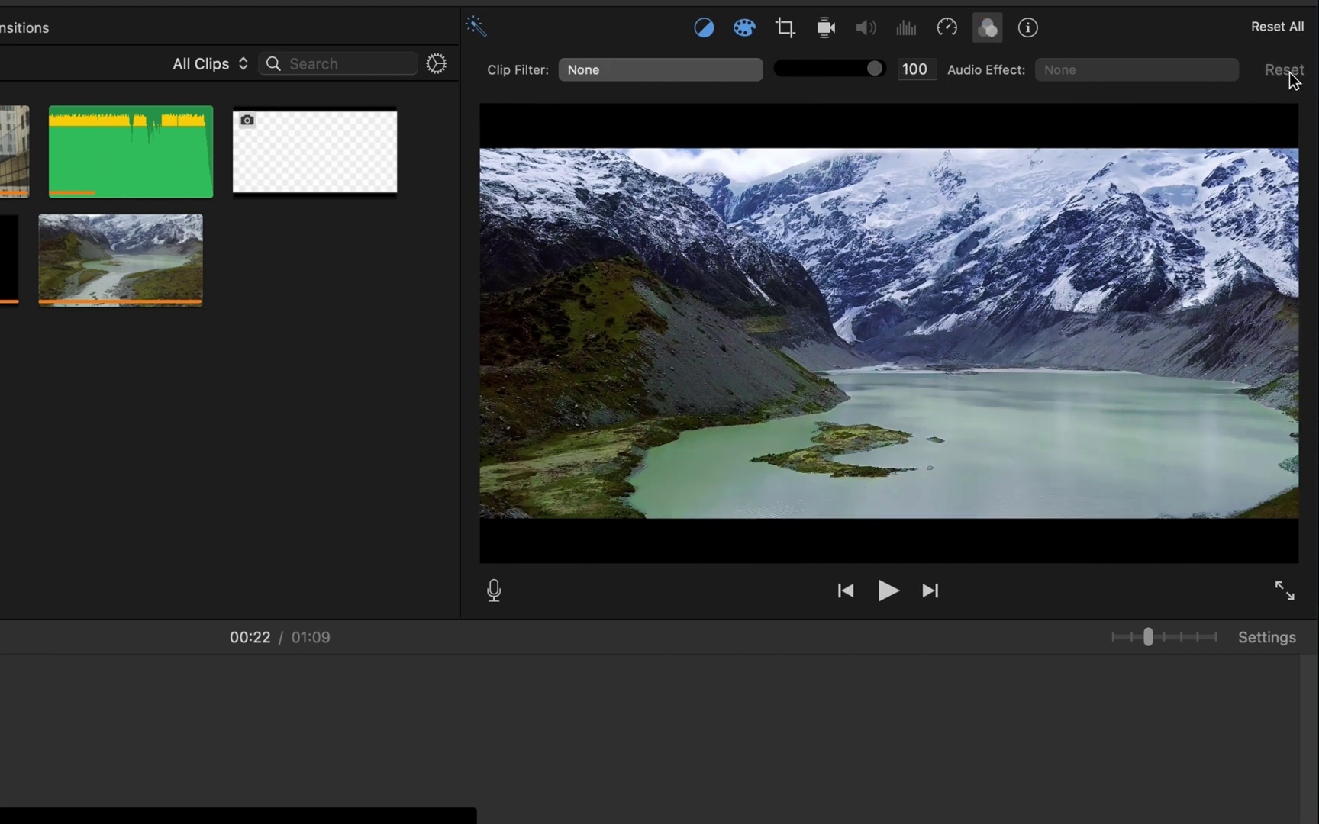
pyautogui.press('super+z')
pyautogui.click(1290, 73)
pyautogui.press('super+z')
# Raise the Hard Light strength to 50 and compare it against no filter
pyautogui.moveTo(800, 74); pyautogui.dragTo(829, 74)
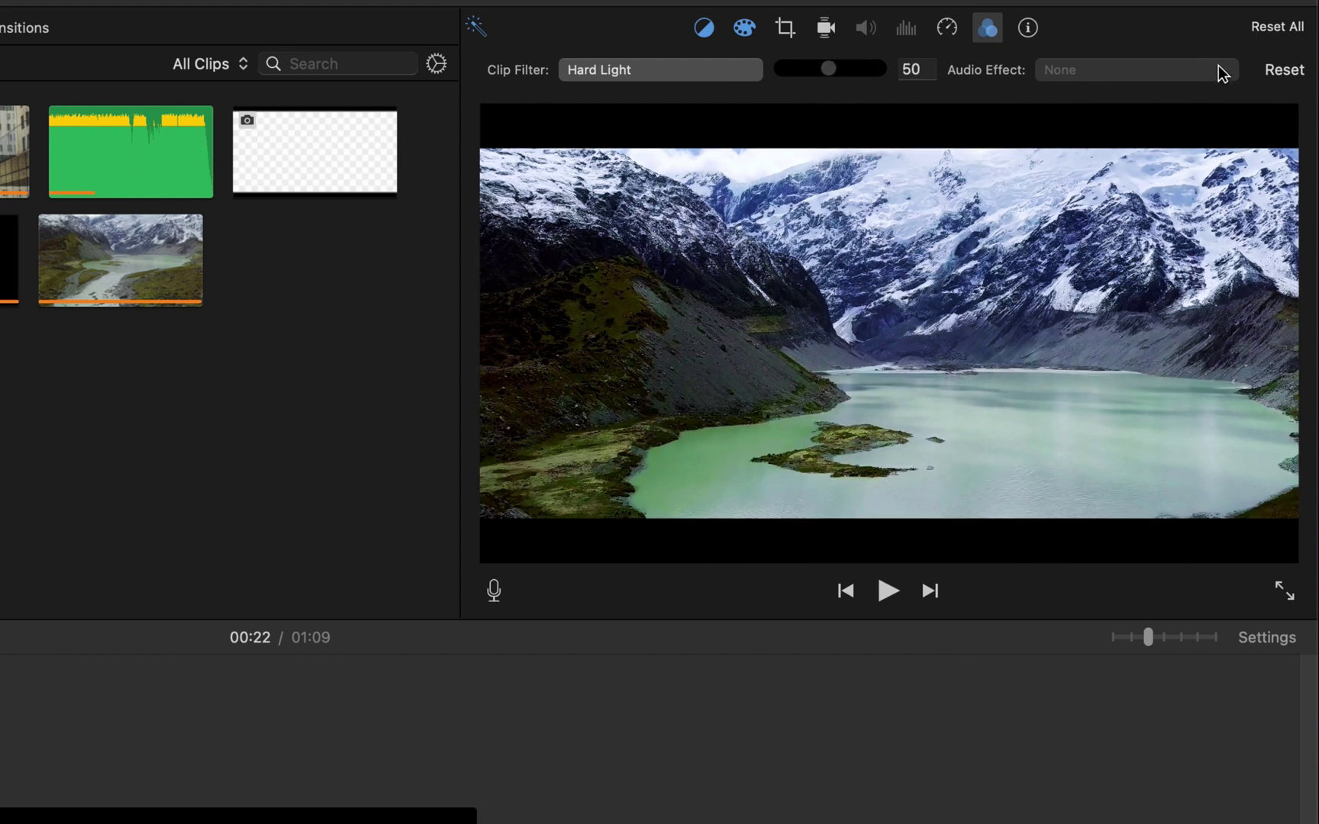
pyautogui.click(1282, 76)
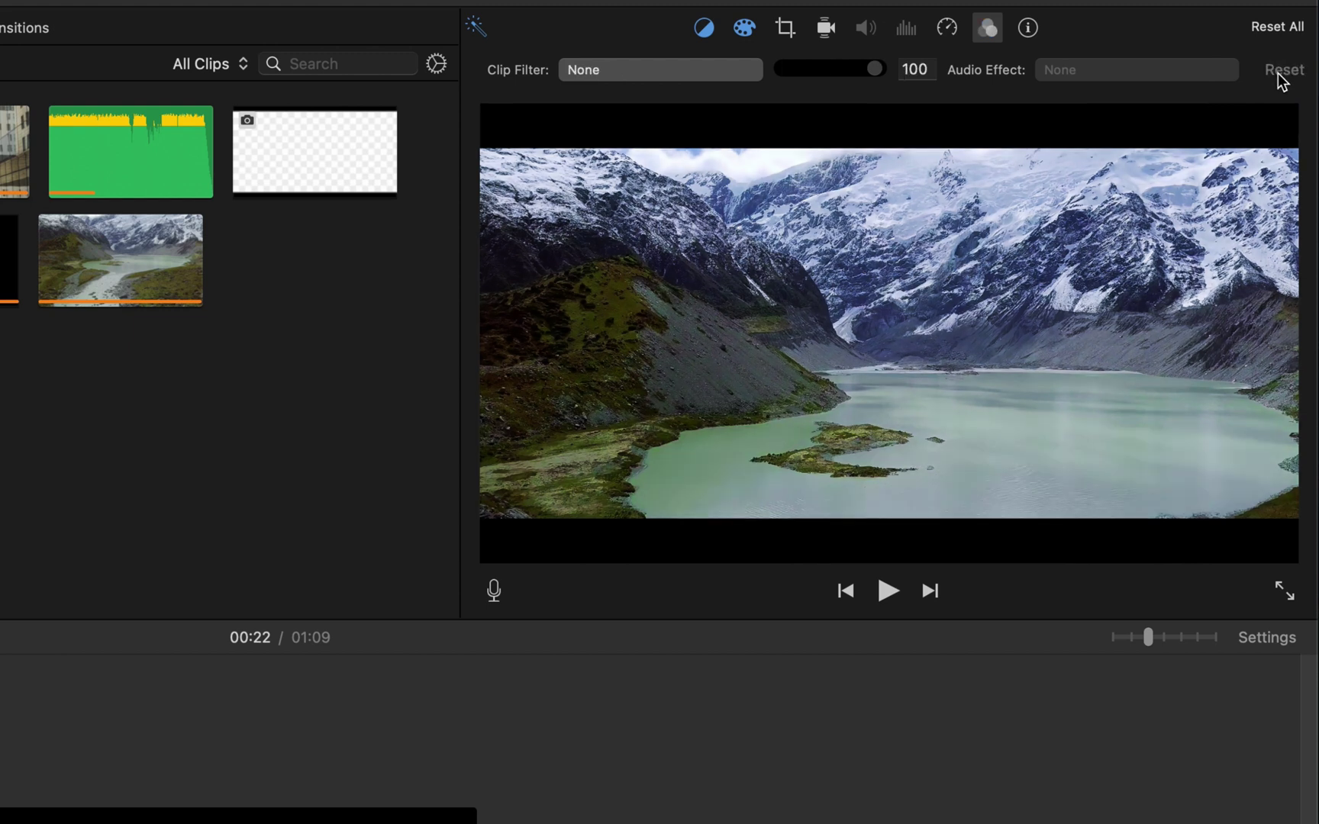
pyautogui.press('super+z')
pyautogui.click(1280, 75)
pyautogui.press('super+z')
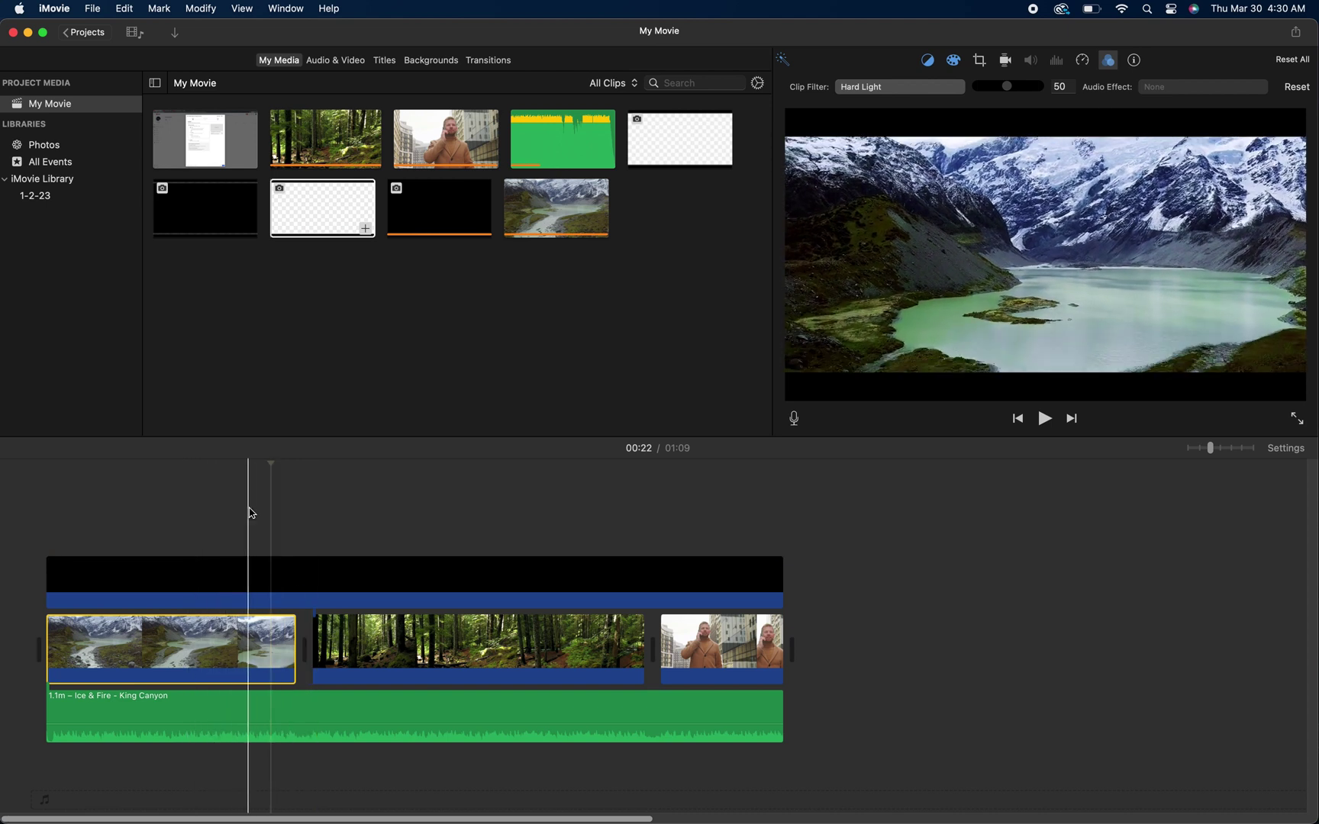
# Select the forest clip at 00:32 and open its clip filter grid
pyautogui.click(248, 584)
pyautogui.click(242, 649)
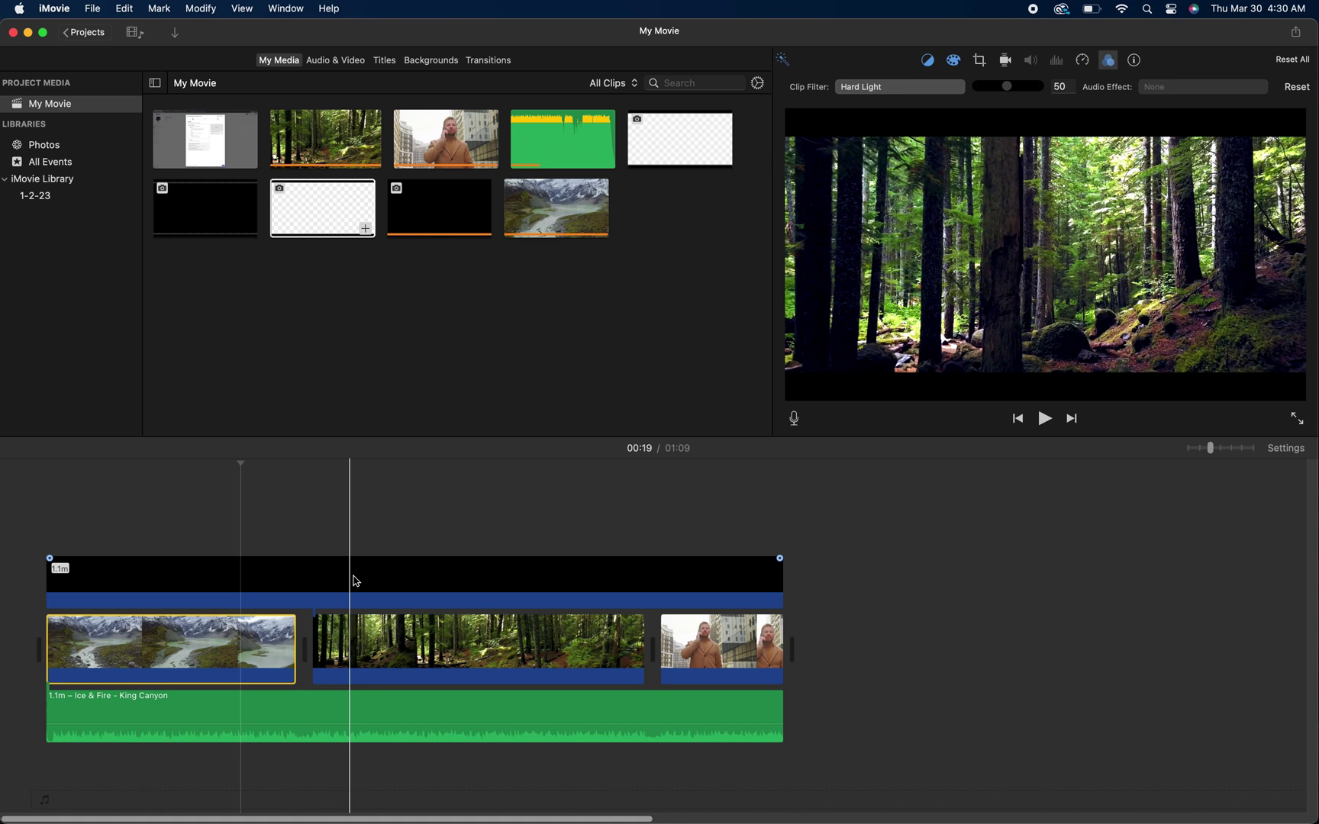
pyautogui.click(386, 580)
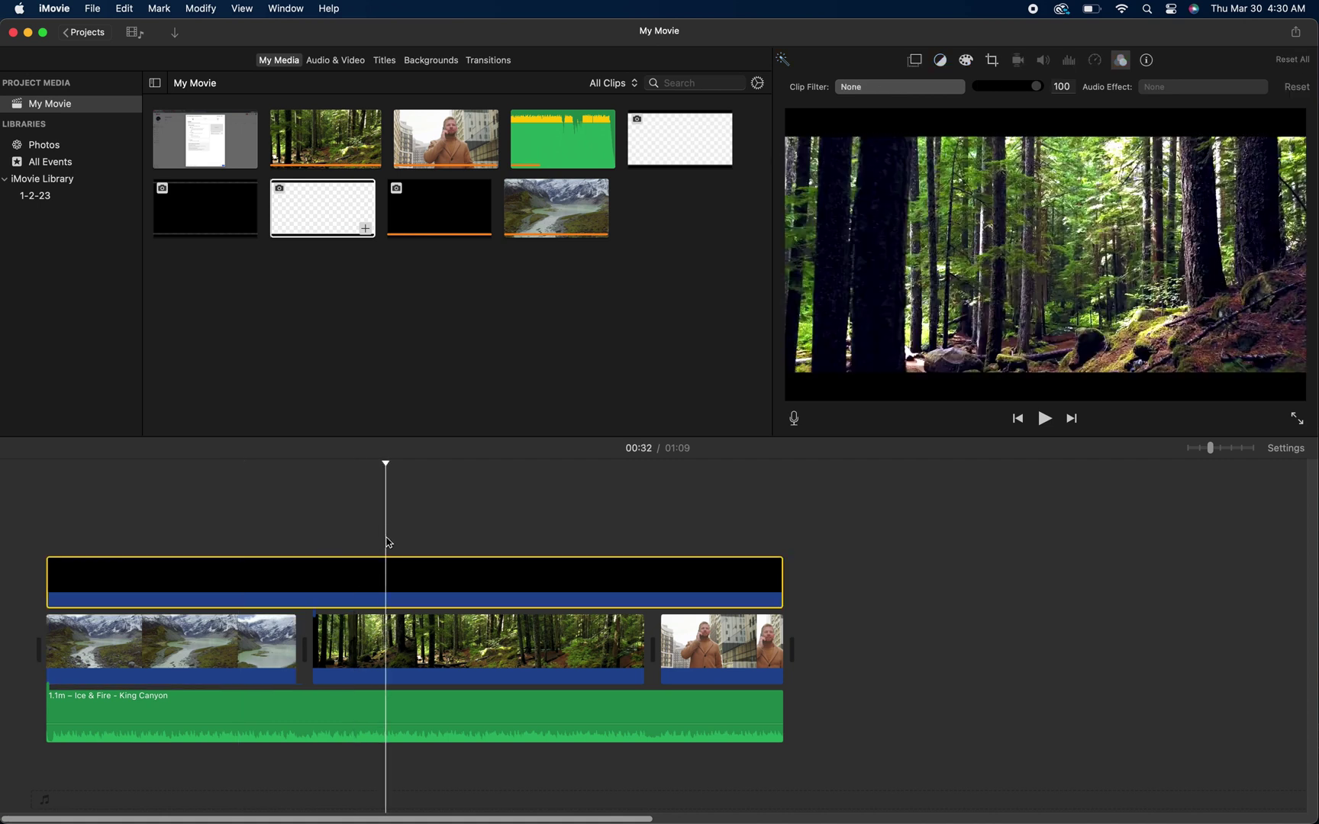
pyautogui.click(387, 649)
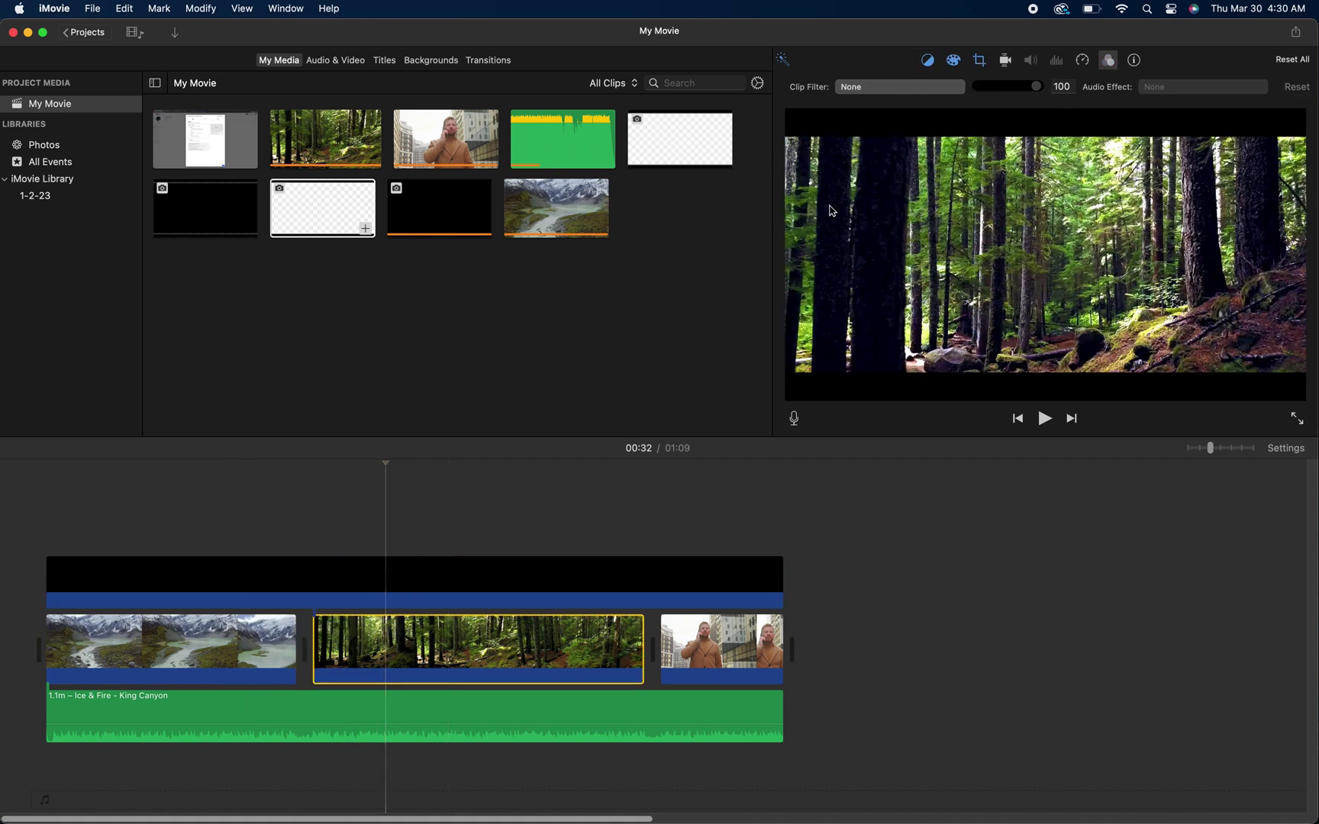
pyautogui.click(901, 88)
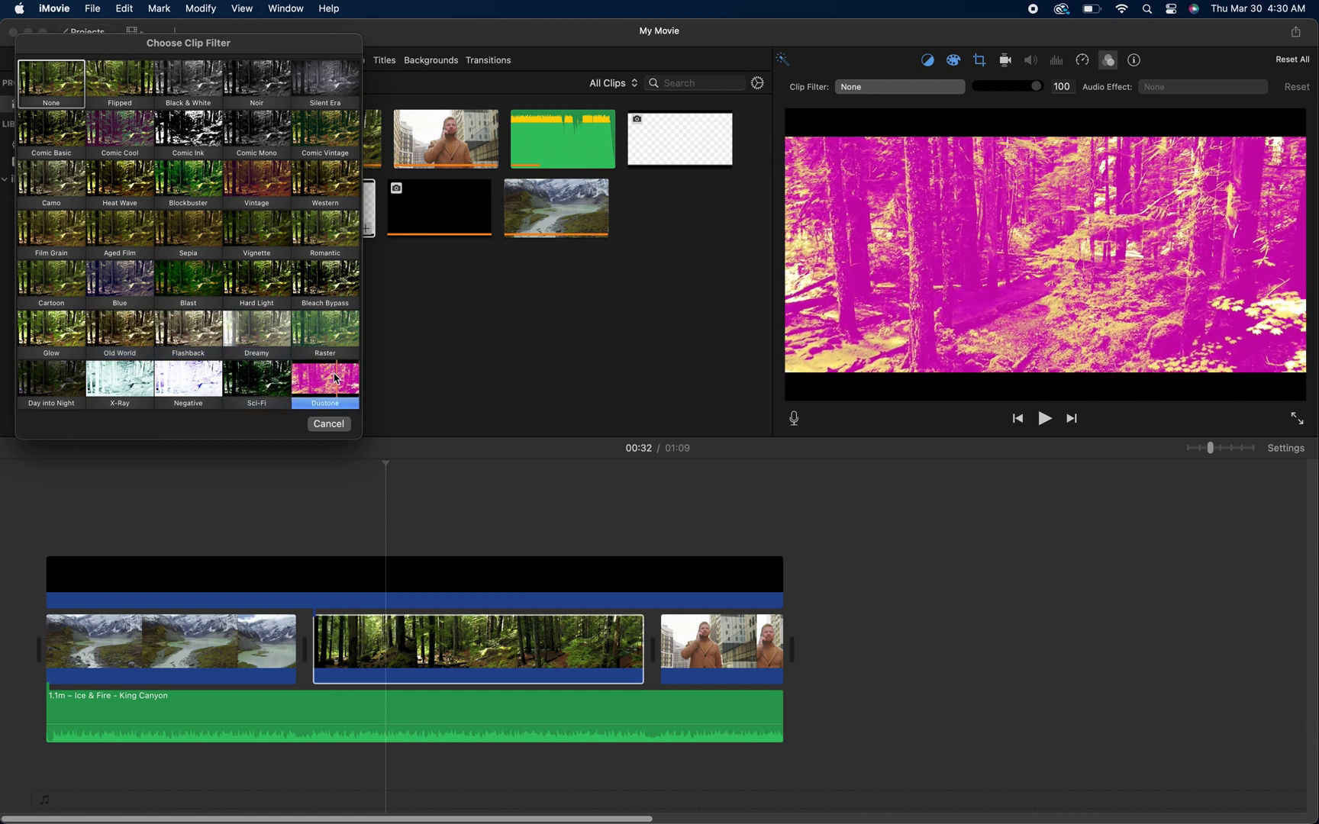
# Apply the Sci-Fi filter to the forest clip at strength 50
pyautogui.click(277, 381)
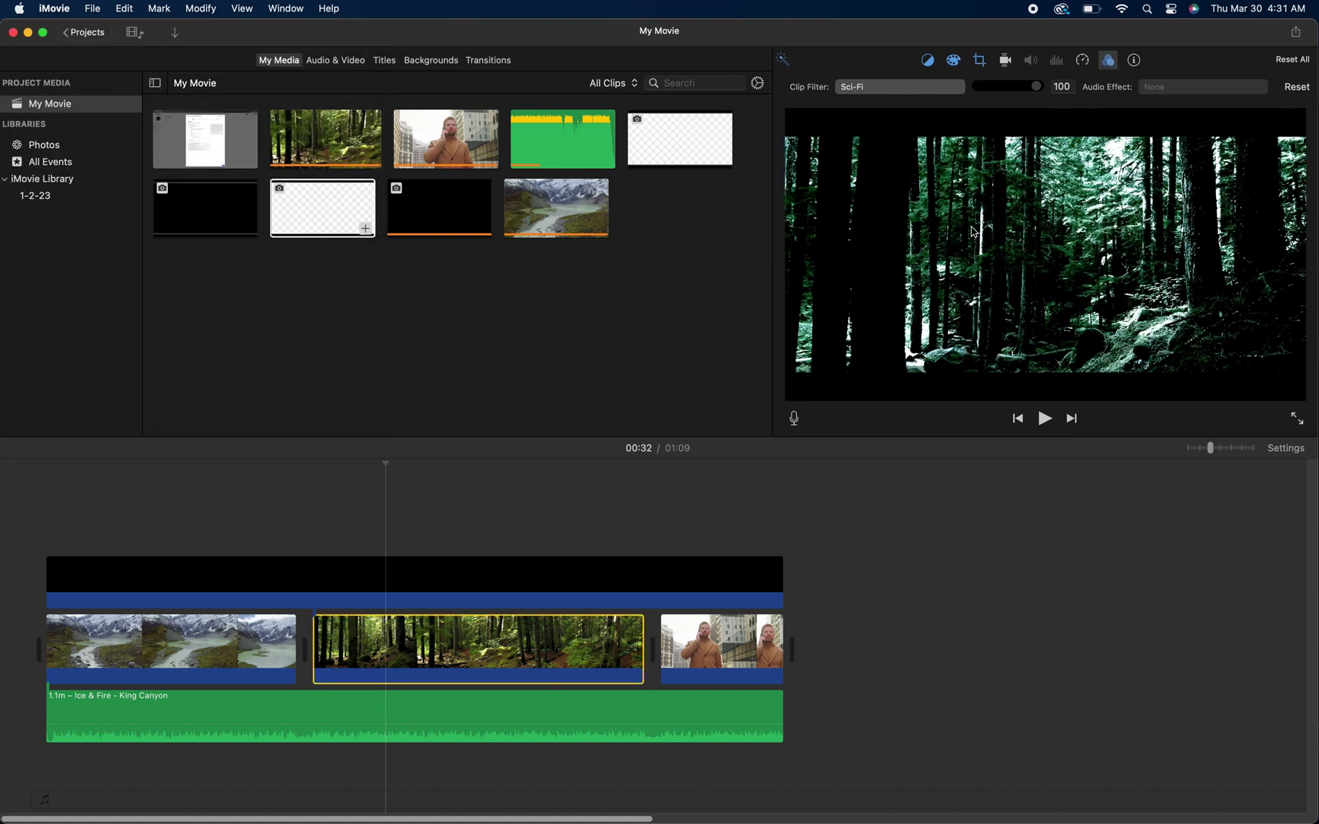
pyautogui.moveTo(1036, 93); pyautogui.dragTo(1001, 91)
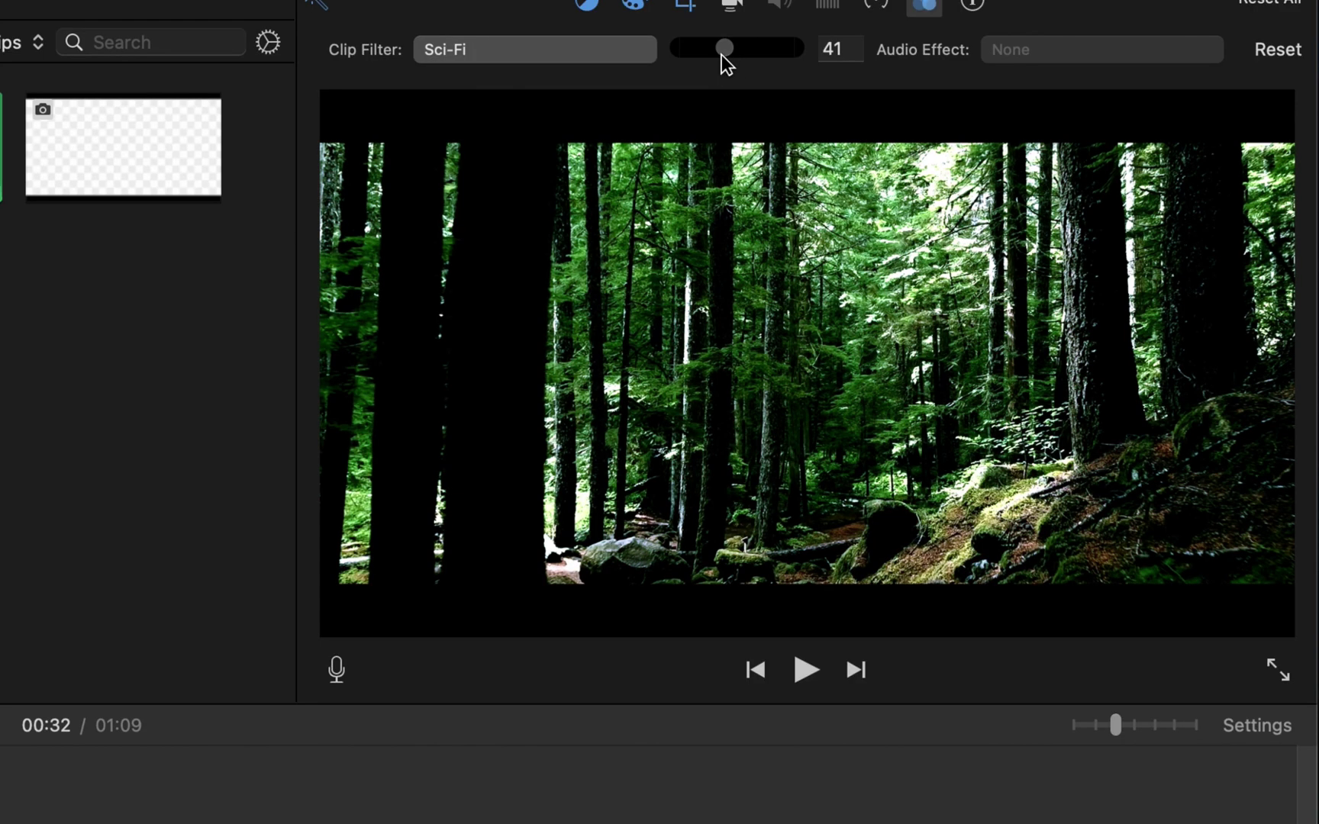
pyautogui.moveTo(725, 55); pyautogui.dragTo(732, 55)
# Compare the forest clip with and without Sci-Fi at 50
pyautogui.click(1277, 52)
pyautogui.press('super+z')
pyautogui.click(1277, 52)
pyautogui.press('super+z')
pyautogui.click(1277, 51)
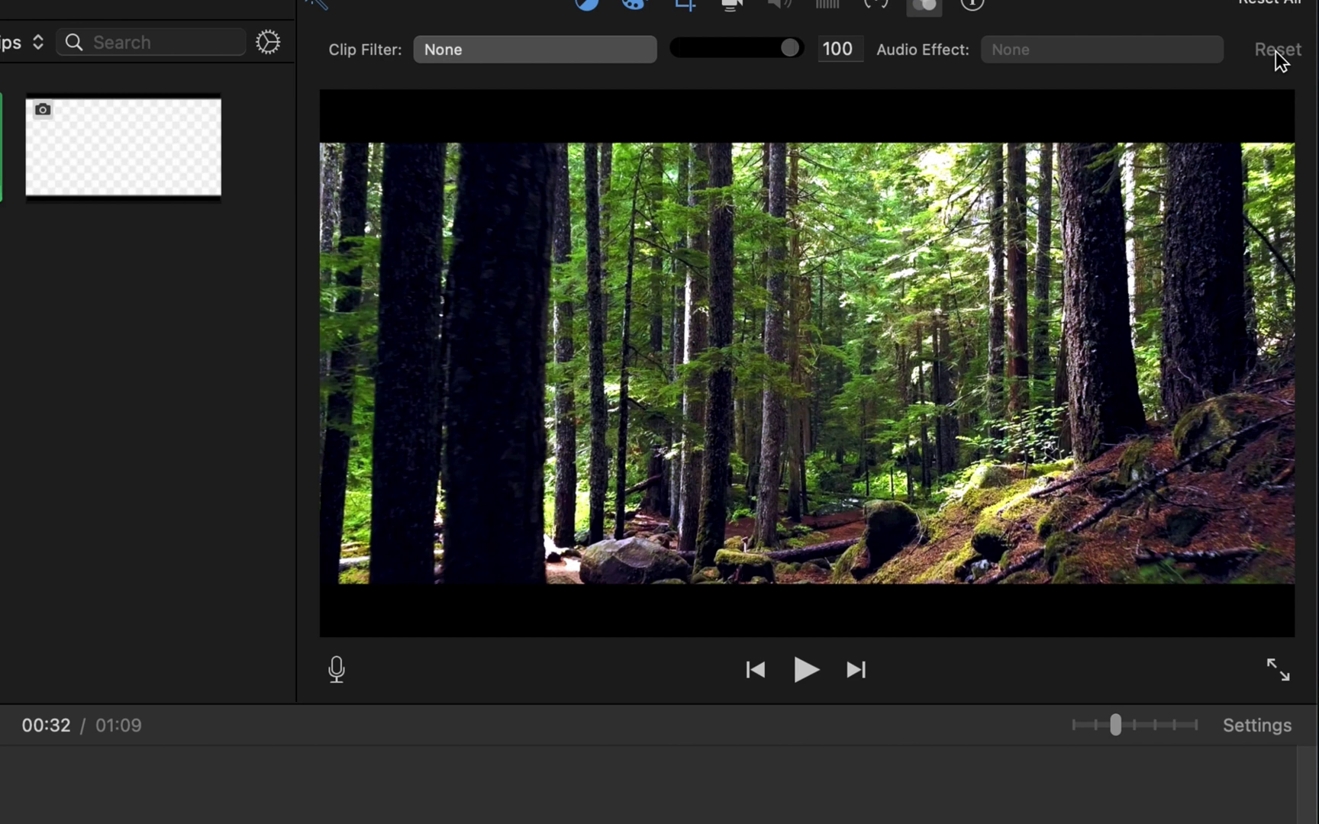
pyautogui.press('super+z')
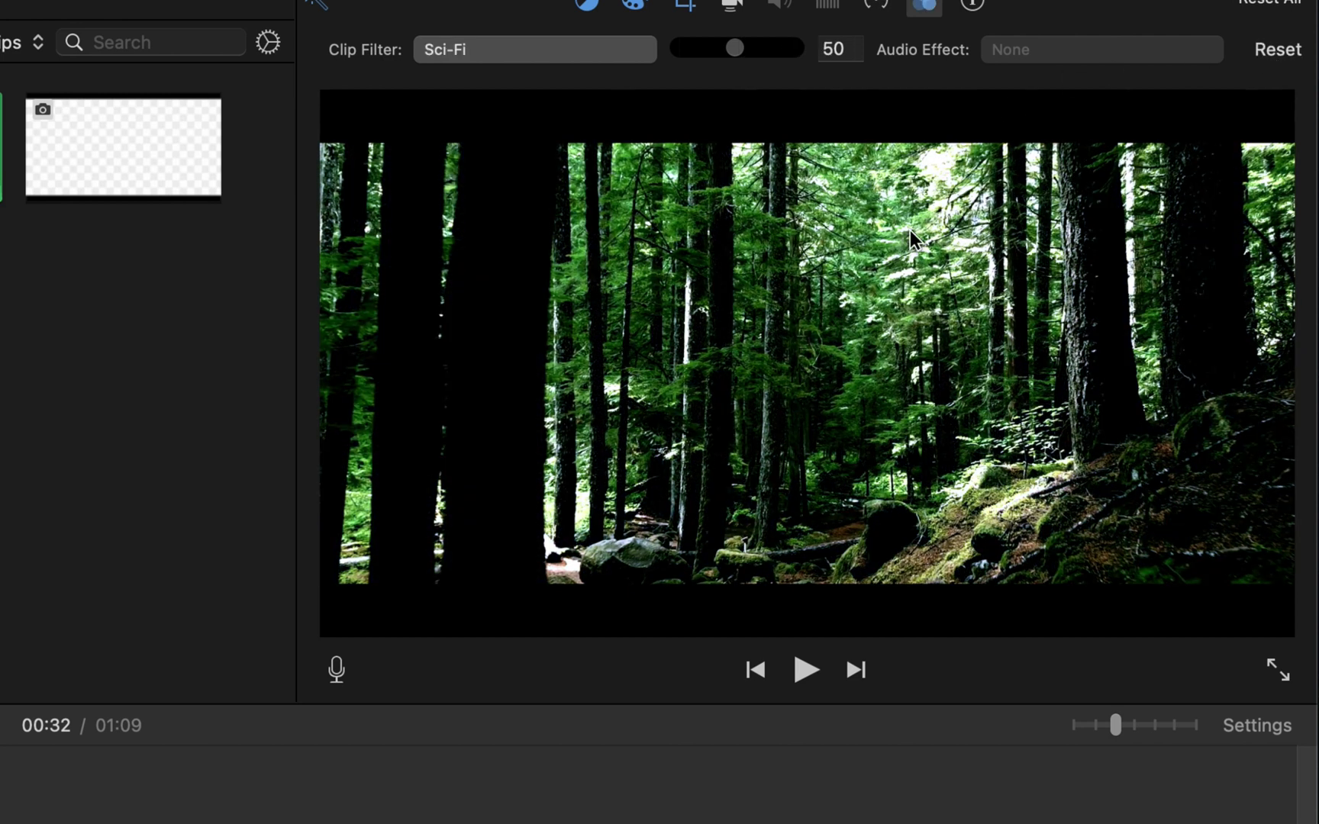
pyautogui.click(1277, 51)
pyautogui.press('super+z')
# Lower Sci-Fi to 40, compare it against no filter, and play back the forest clip
pyautogui.moveTo(731, 47); pyautogui.dragTo(721, 50)
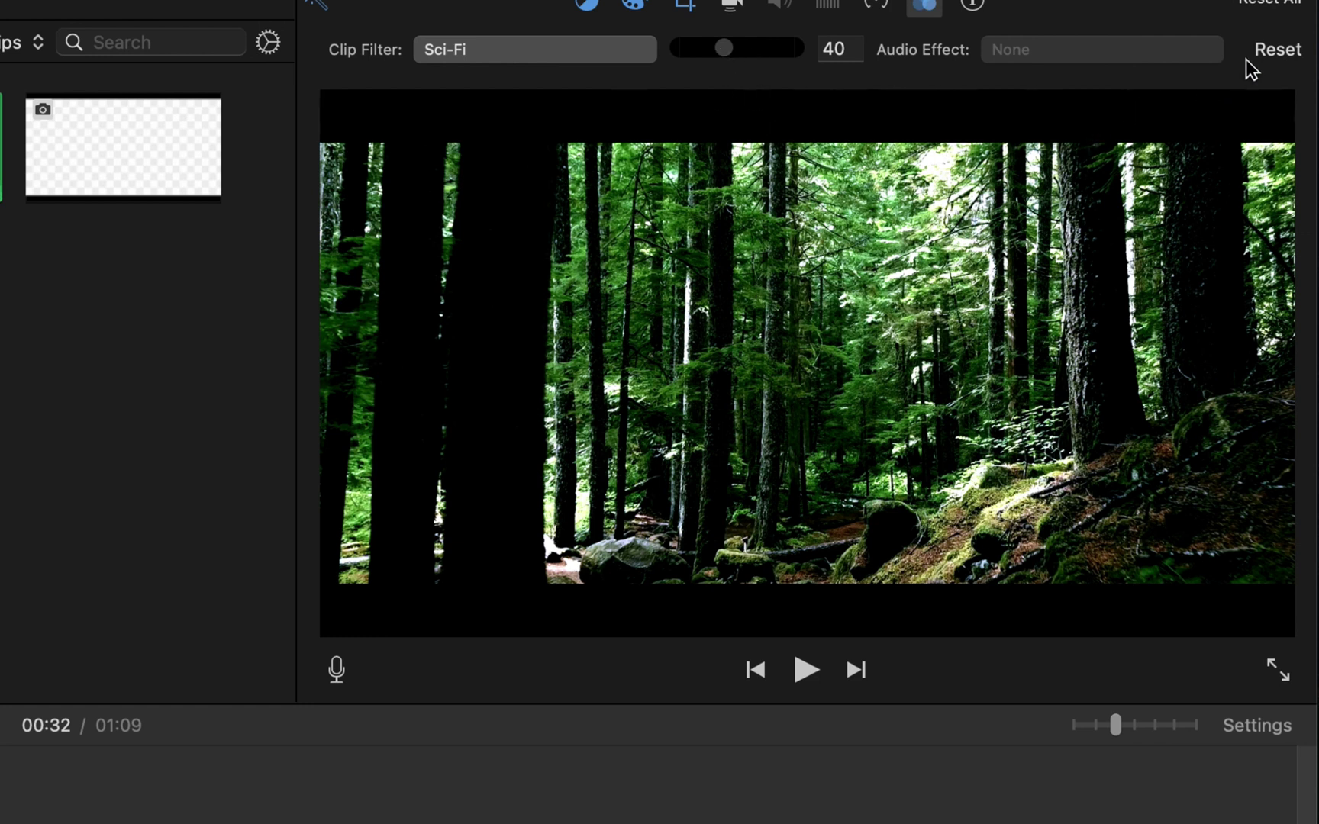
pyautogui.click(1272, 53)
pyautogui.press('super+z')
pyautogui.click(1272, 53)
pyautogui.press('super+z')
pyautogui.press('space')
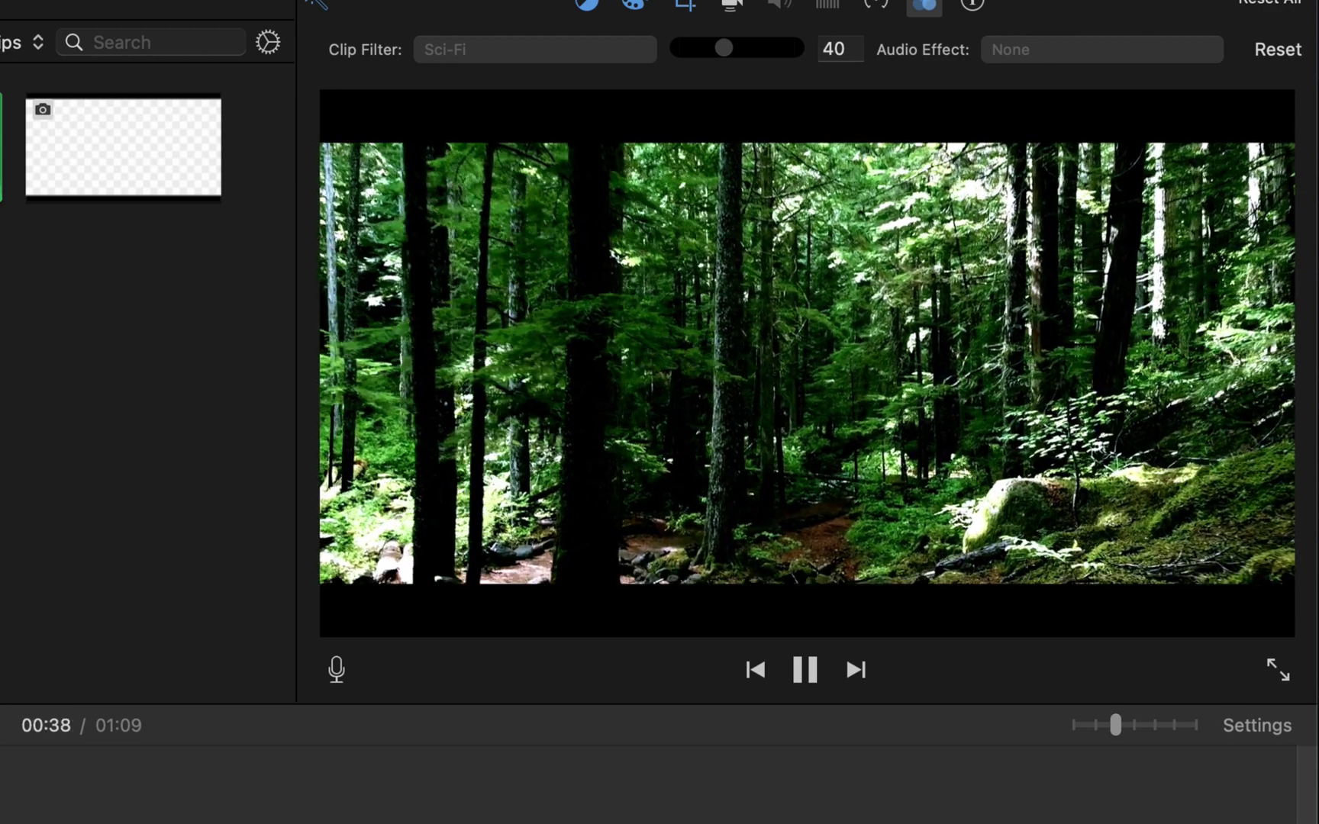
pyautogui.press('space')
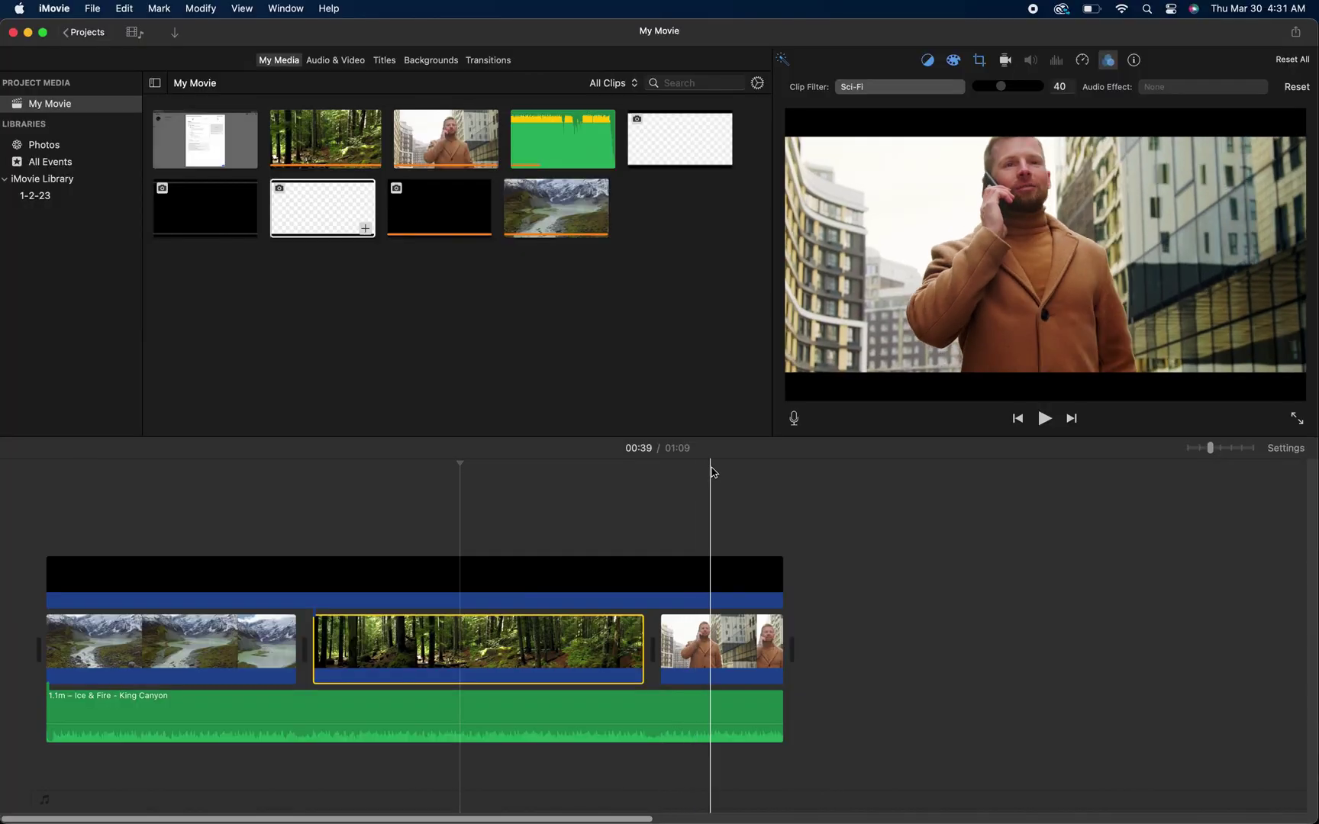
# Put the playhead at 00:59, select the man-on-phone clip, and open its Choose Clip Filter grid
pyautogui.click(710, 580)
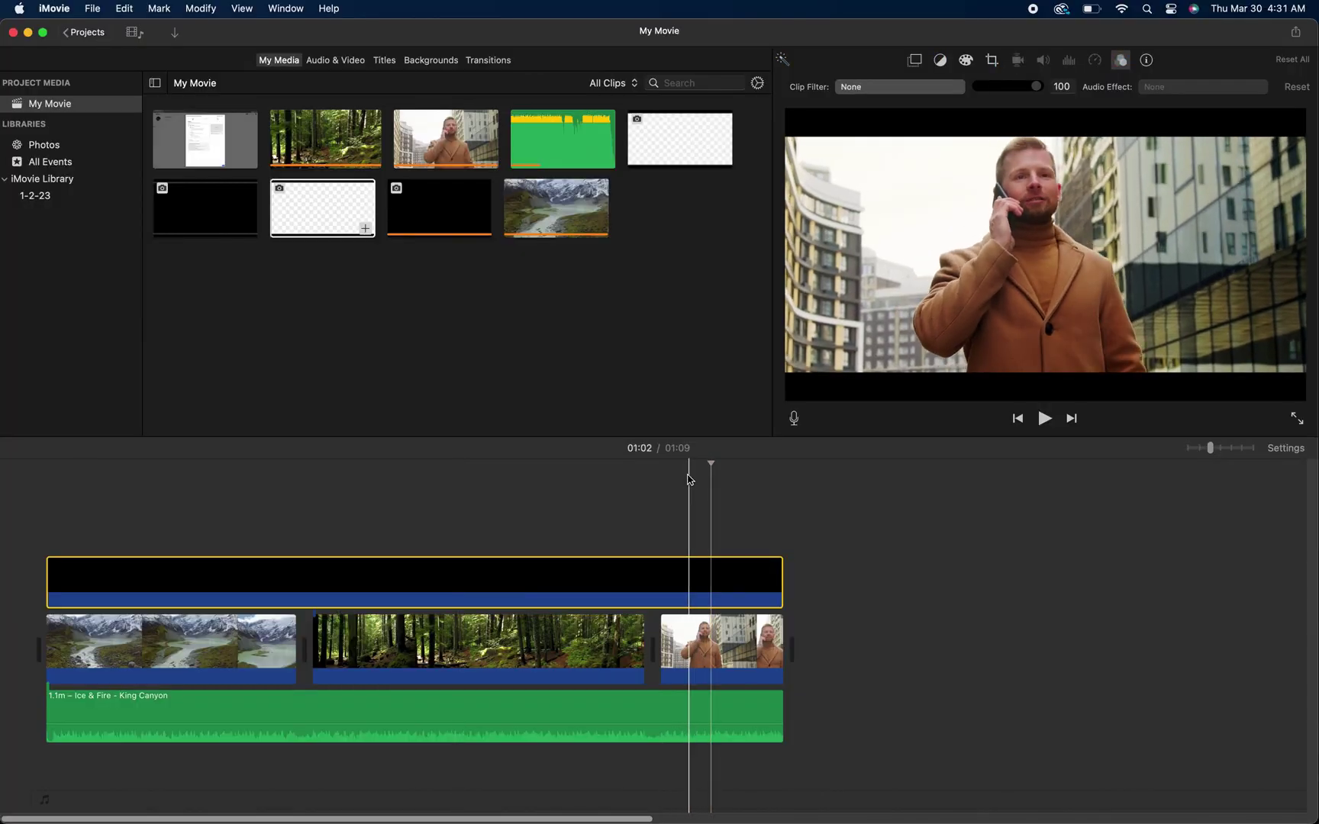
pyautogui.click(689, 480)
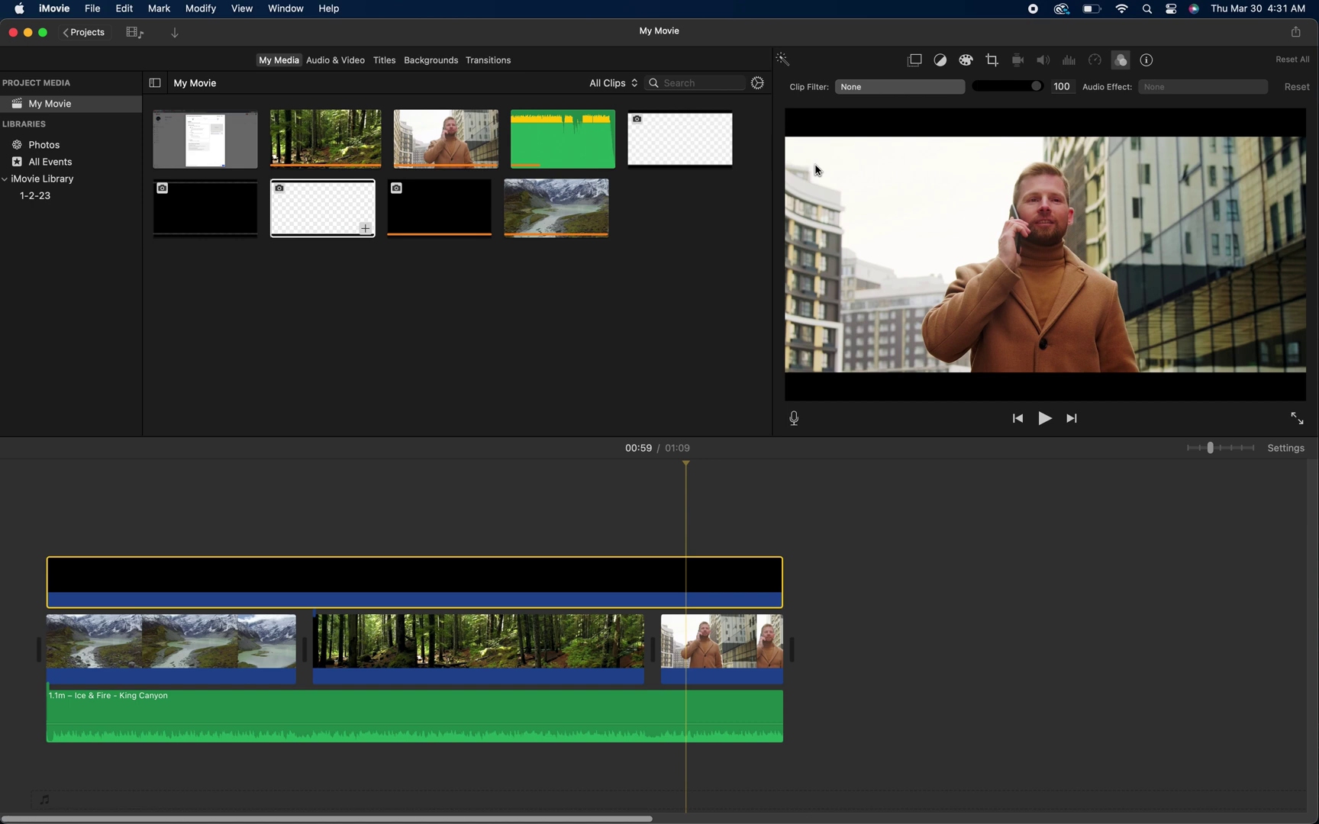
pyautogui.click(895, 92)
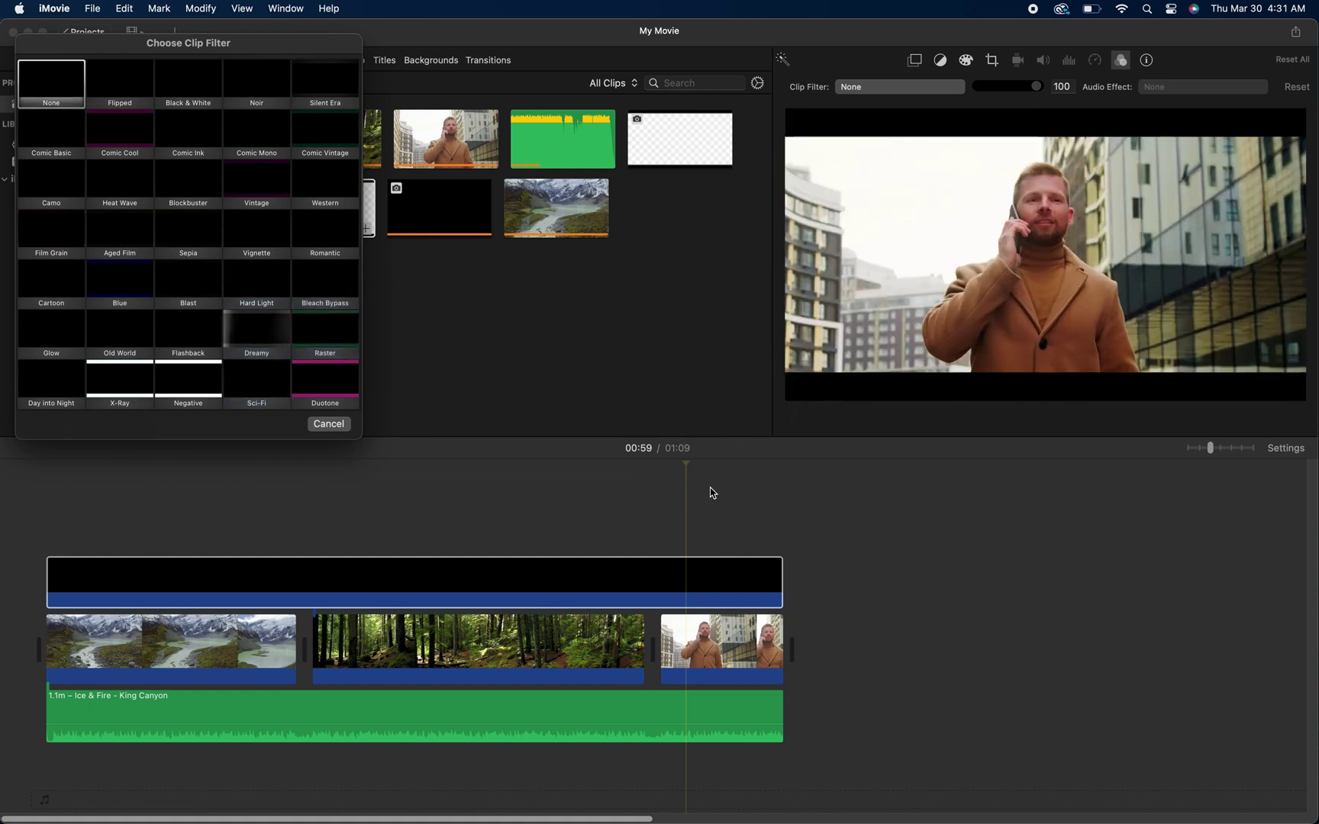
pyautogui.click(329, 425)
pyautogui.click(679, 633)
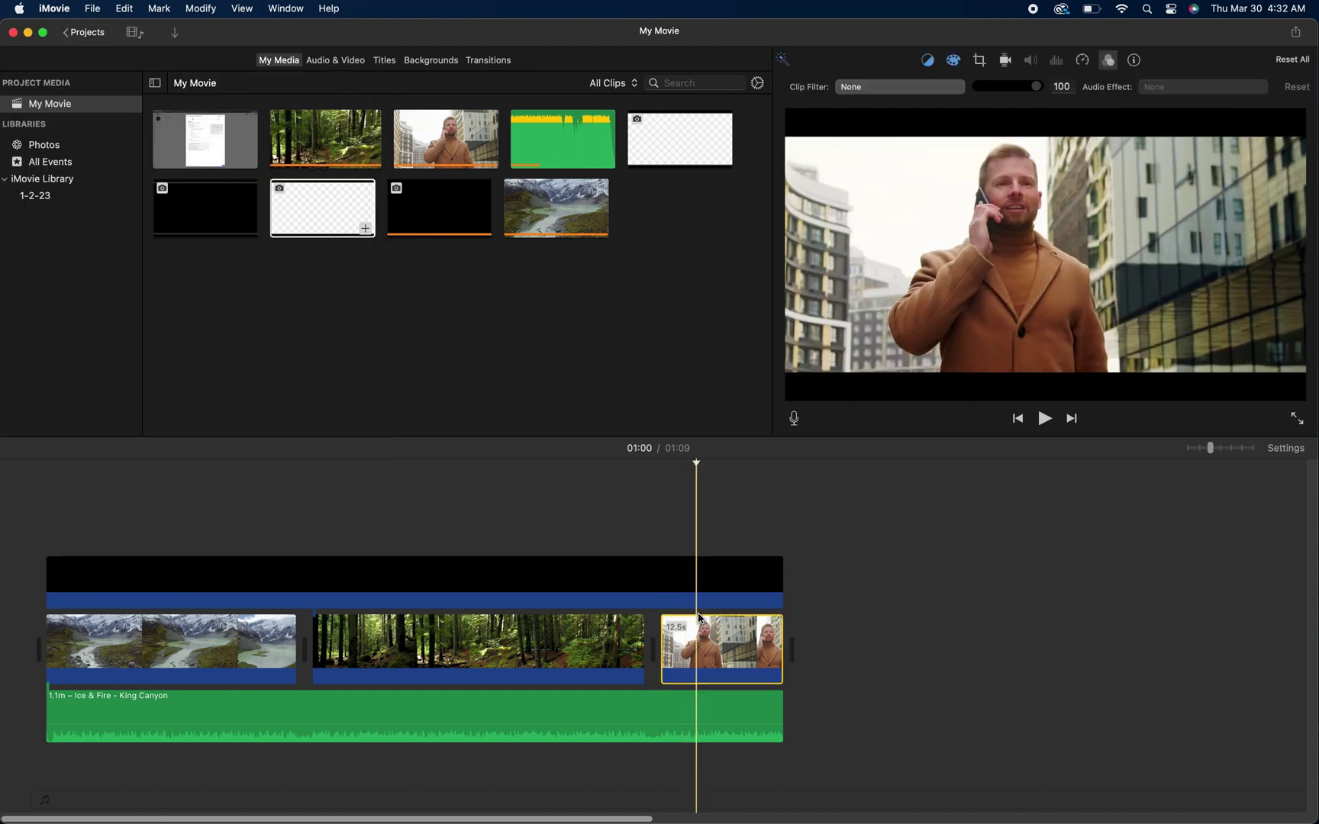
pyautogui.click(931, 95)
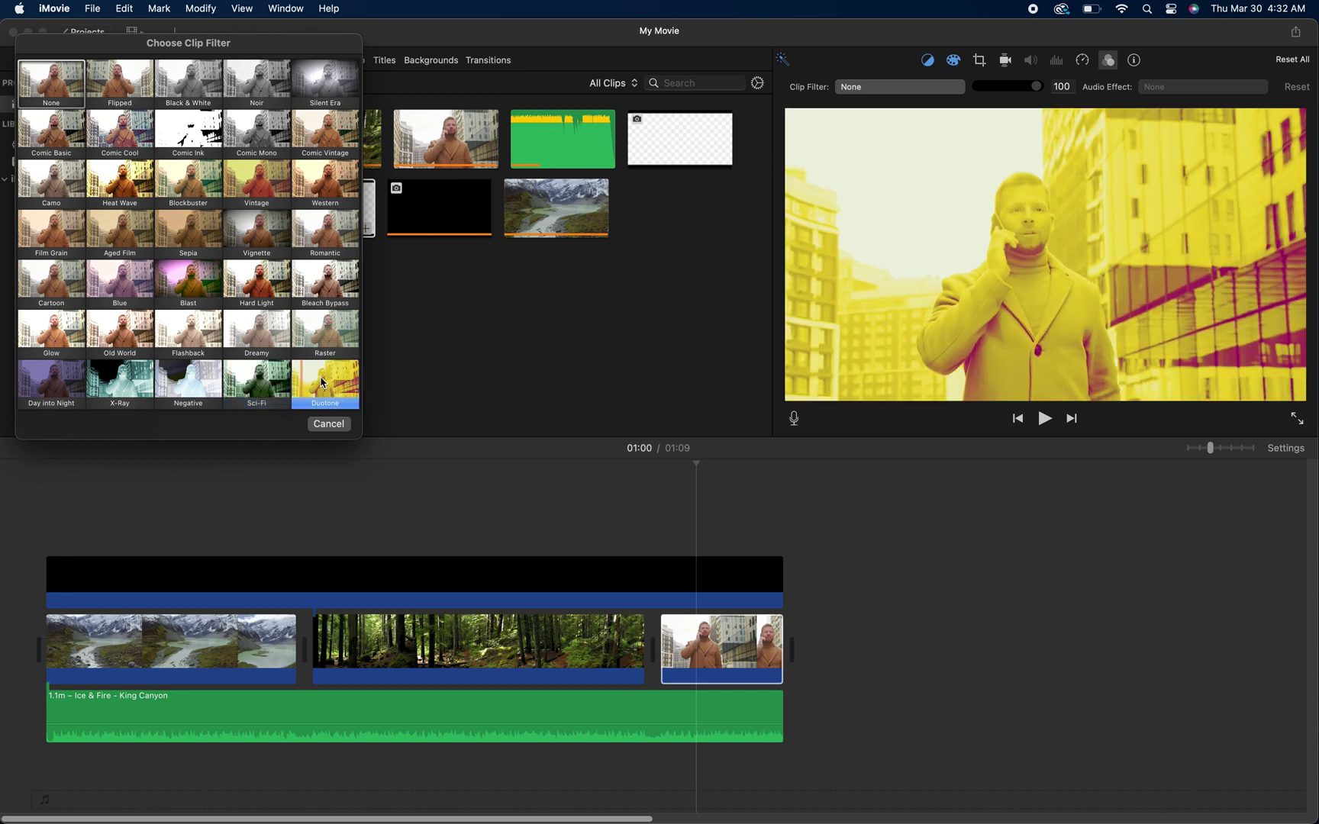
# Apply Duotone to the man-on-phone clip at 15 and compare it against no filter
pyautogui.click(322, 382)
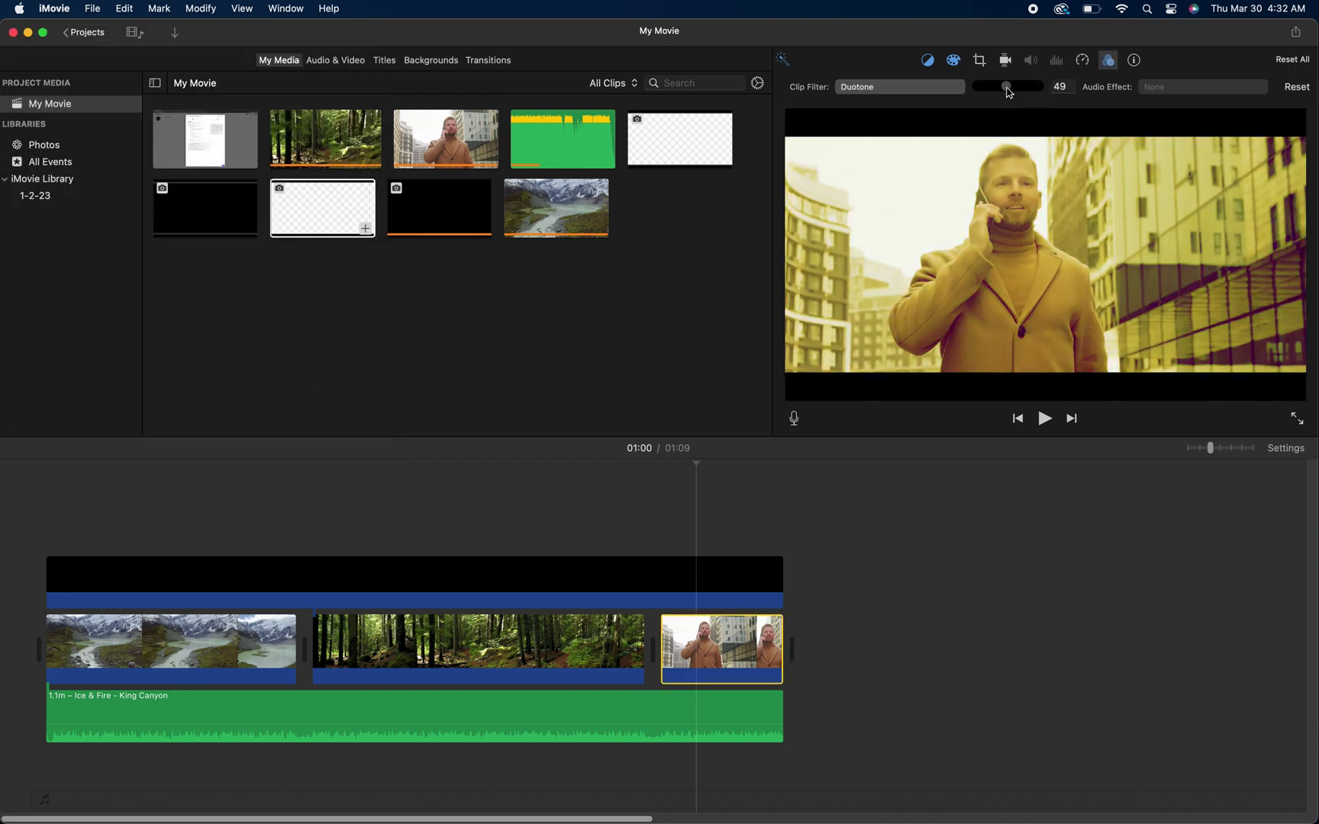
pyautogui.moveTo(1009, 92); pyautogui.dragTo(990, 94)
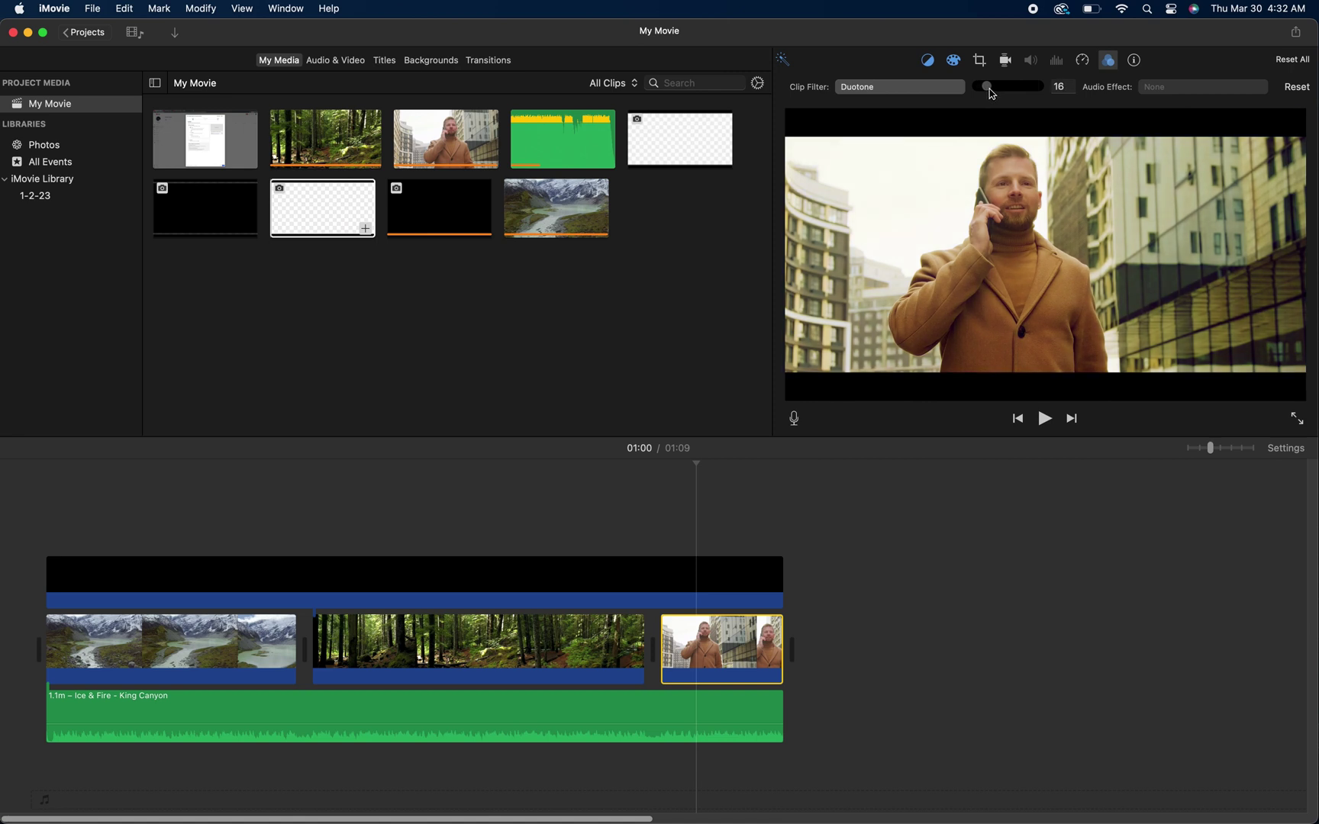
pyautogui.moveTo(994, 93); pyautogui.dragTo(991, 94)
pyautogui.click(1292, 88)
pyautogui.press('super+z')
pyautogui.click(1292, 89)
pyautogui.press('super+z')
# Switch the clip to Black & White toned down to 30
pyautogui.click(928, 96)
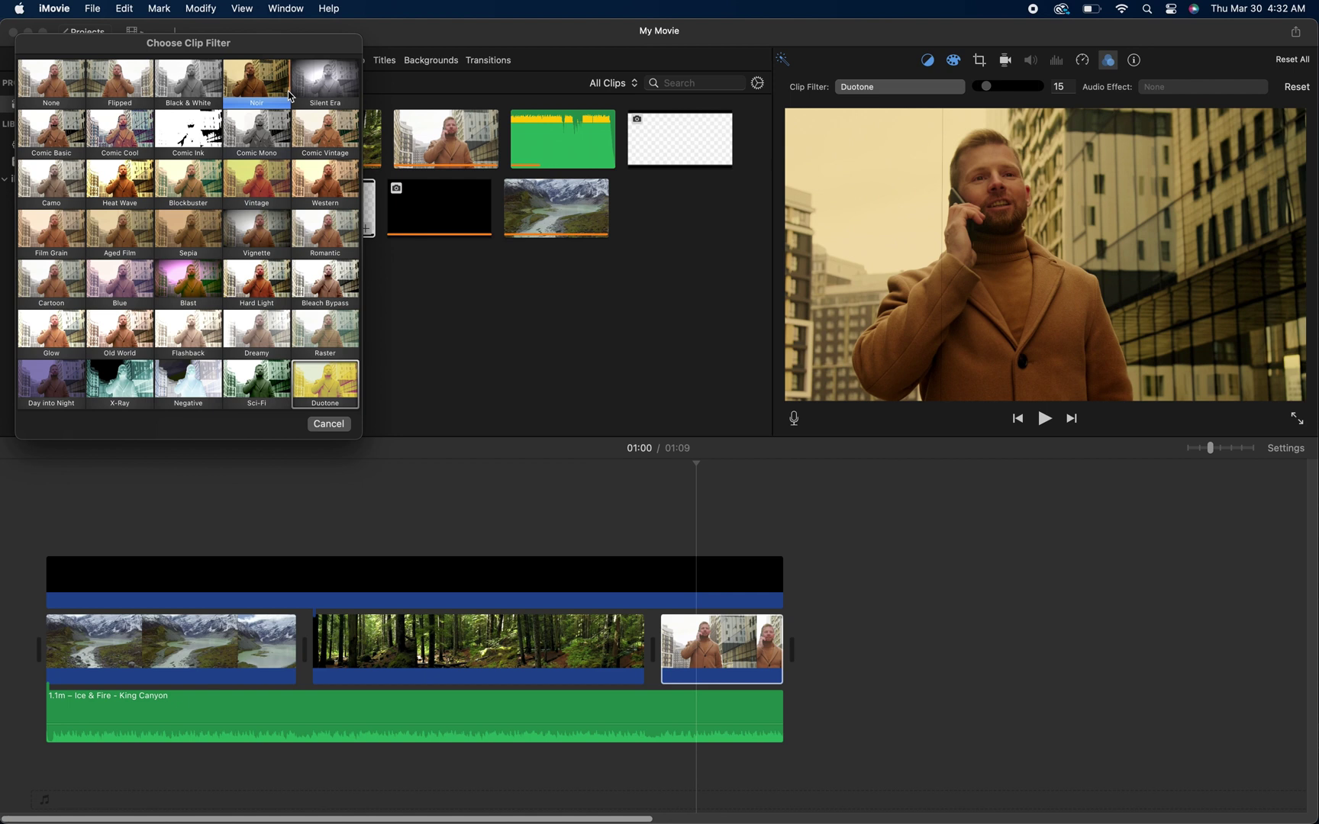
pyautogui.click(206, 94)
pyautogui.moveTo(1044, 93); pyautogui.dragTo(995, 93)
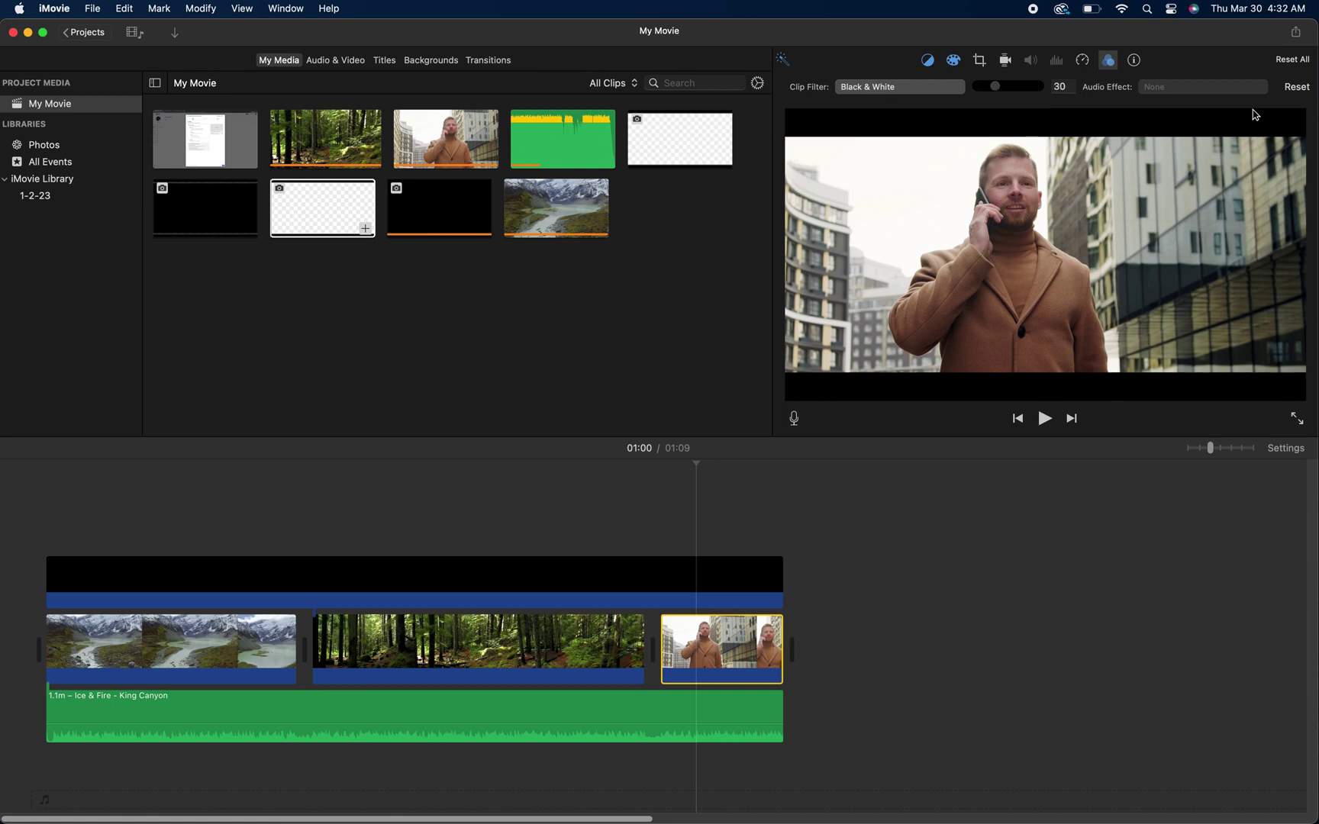
# Replace Black & White with the Blockbuster filter at strength 30
pyautogui.click(1298, 87)
pyautogui.press('super+z')
pyautogui.click(917, 89)
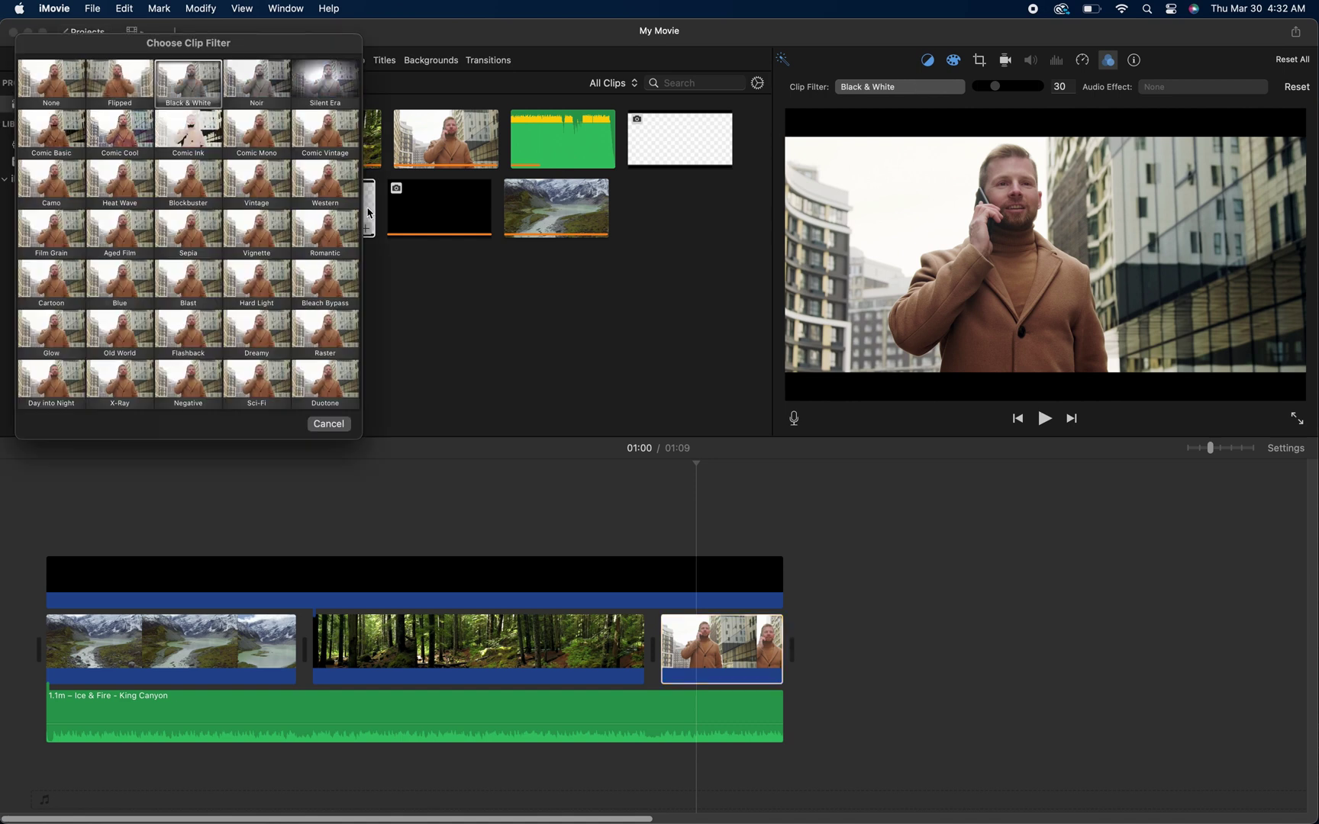
pyautogui.click(205, 200)
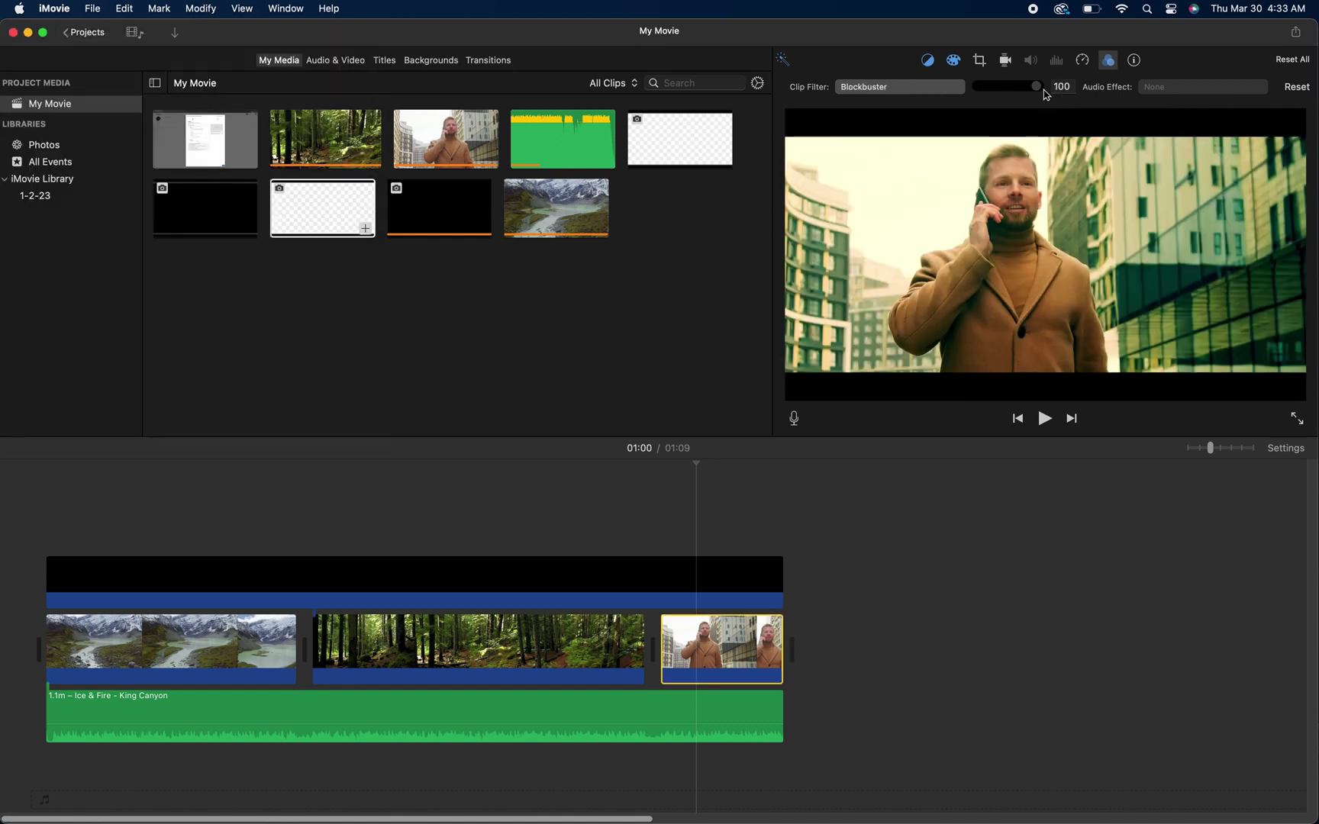
pyautogui.moveTo(1038, 87); pyautogui.dragTo(998, 93)
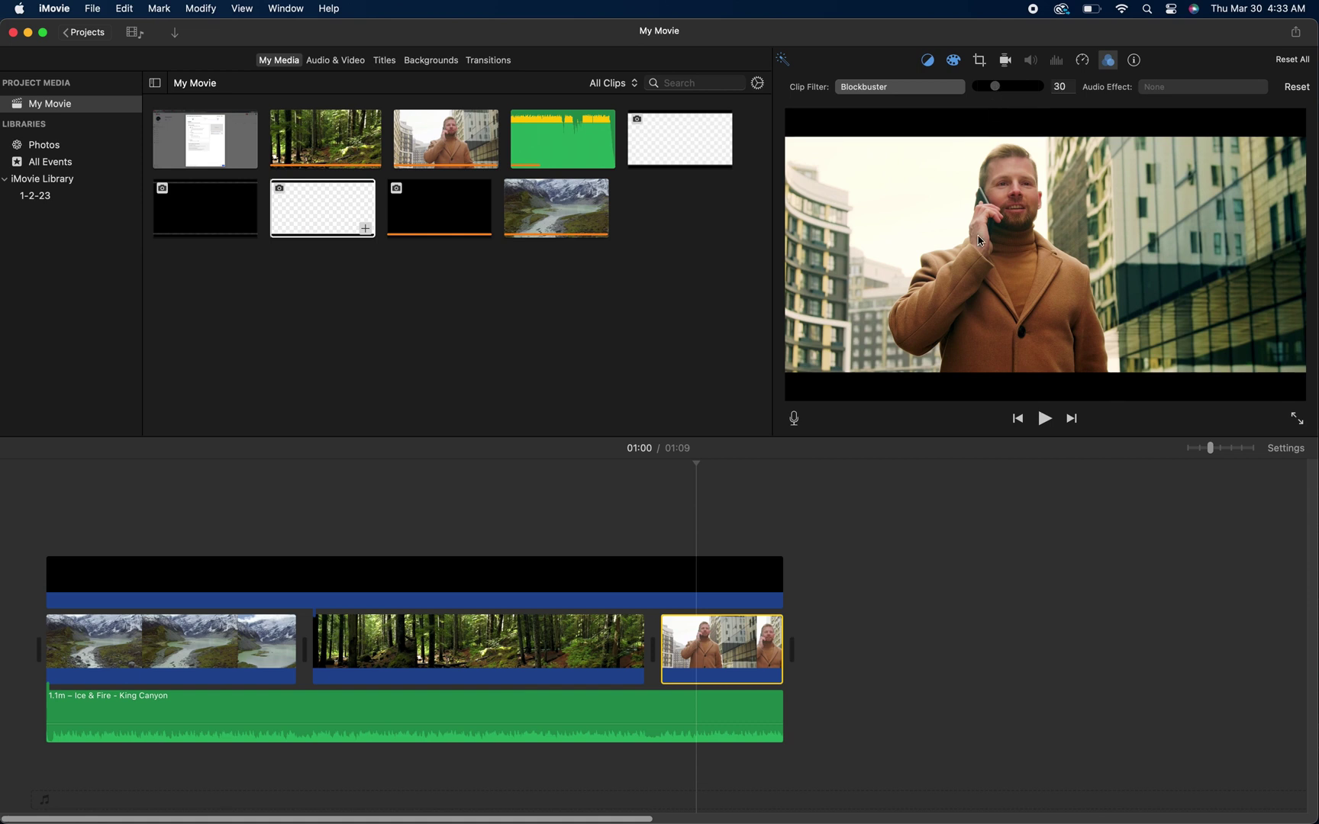
# Compare the clip with and without Blockbuster at 30, then reopen the filter grid
pyautogui.click(1295, 87)
pyautogui.press('super+z')
pyautogui.click(1297, 88)
pyautogui.press('super+z')
pyautogui.click(942, 90)
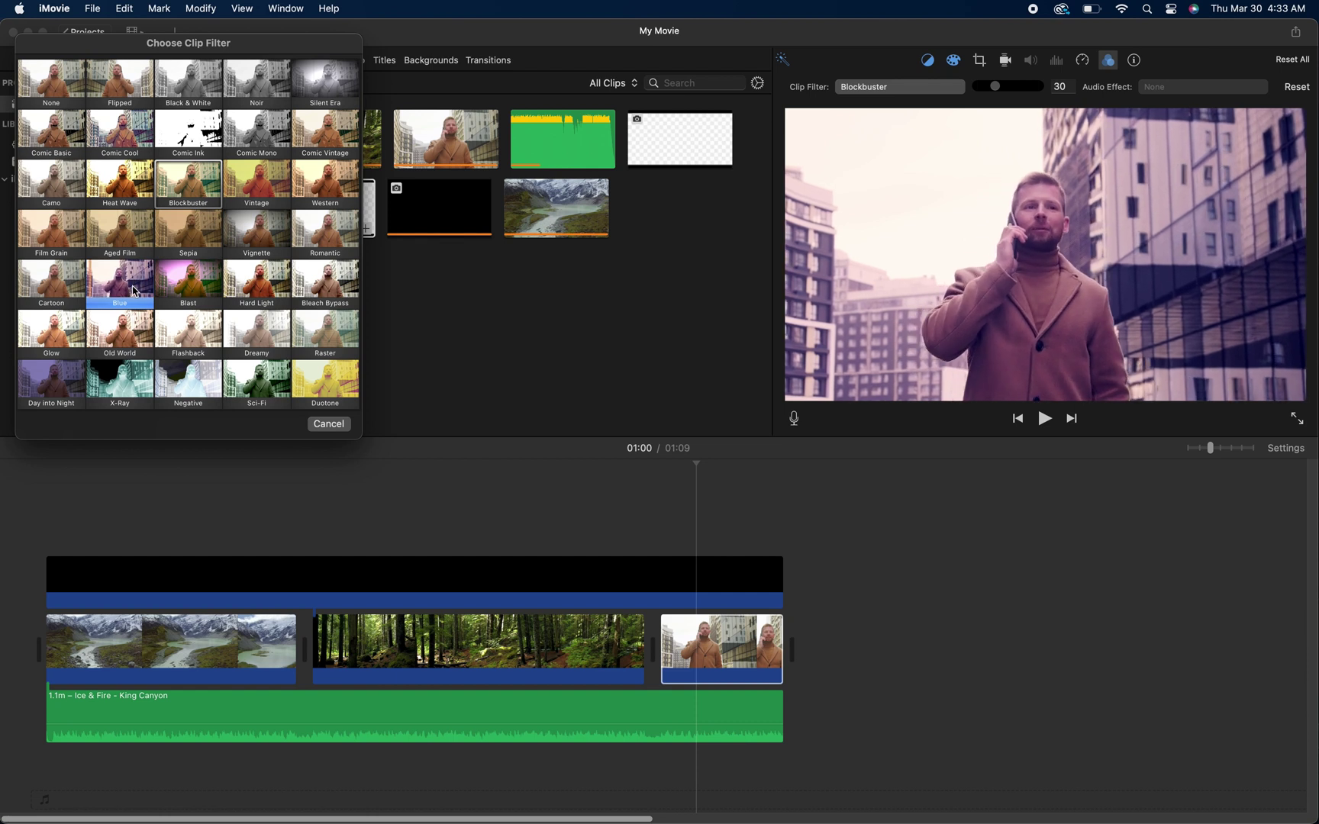
# Try the Blue filter on the man-on-phone clip, weakened to about half
pyautogui.click(134, 291)
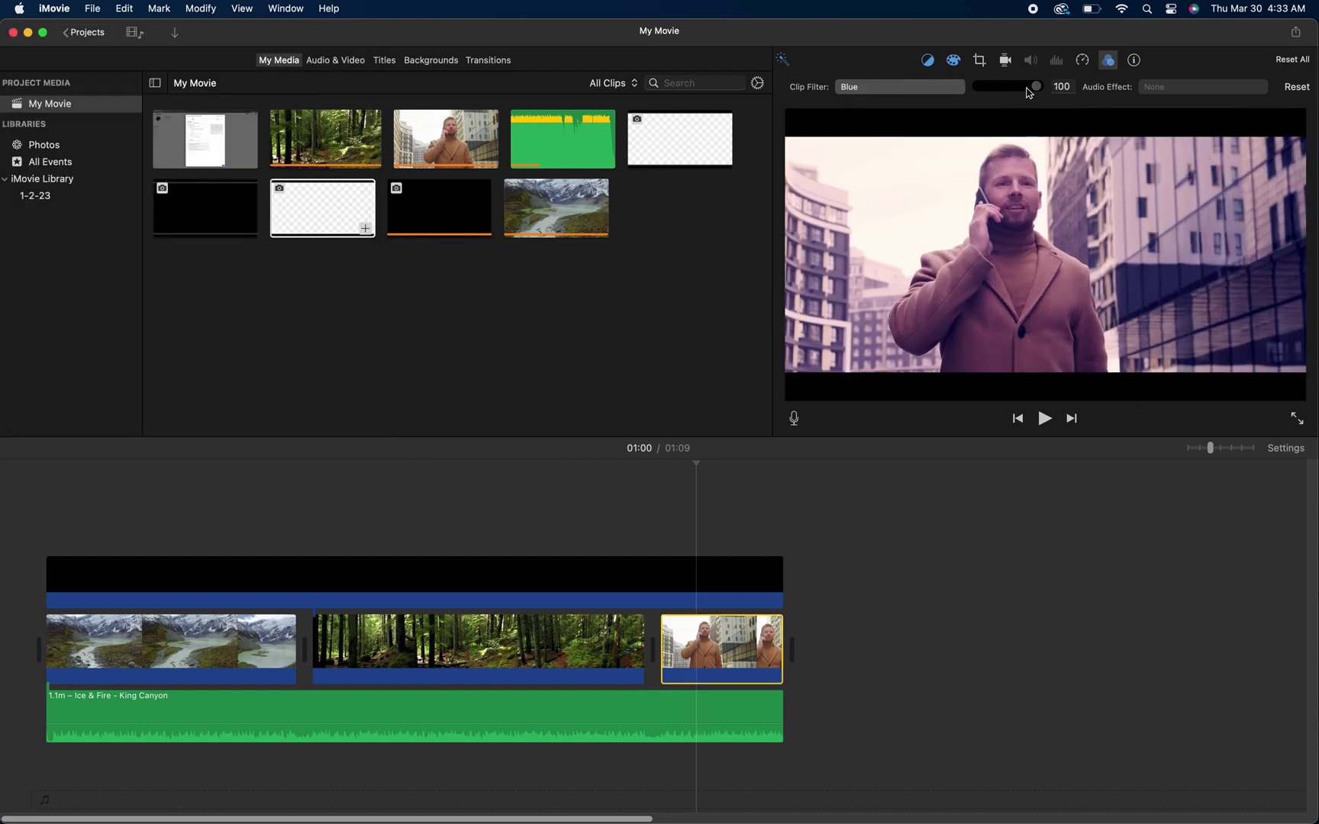
pyautogui.moveTo(1036, 87)
pyautogui.mouseDown()
pyautogui.moveTo(991, 91)
pyautogui.moveTo(1058, 90)
pyautogui.mouseUp()
pyautogui.click(920, 91)
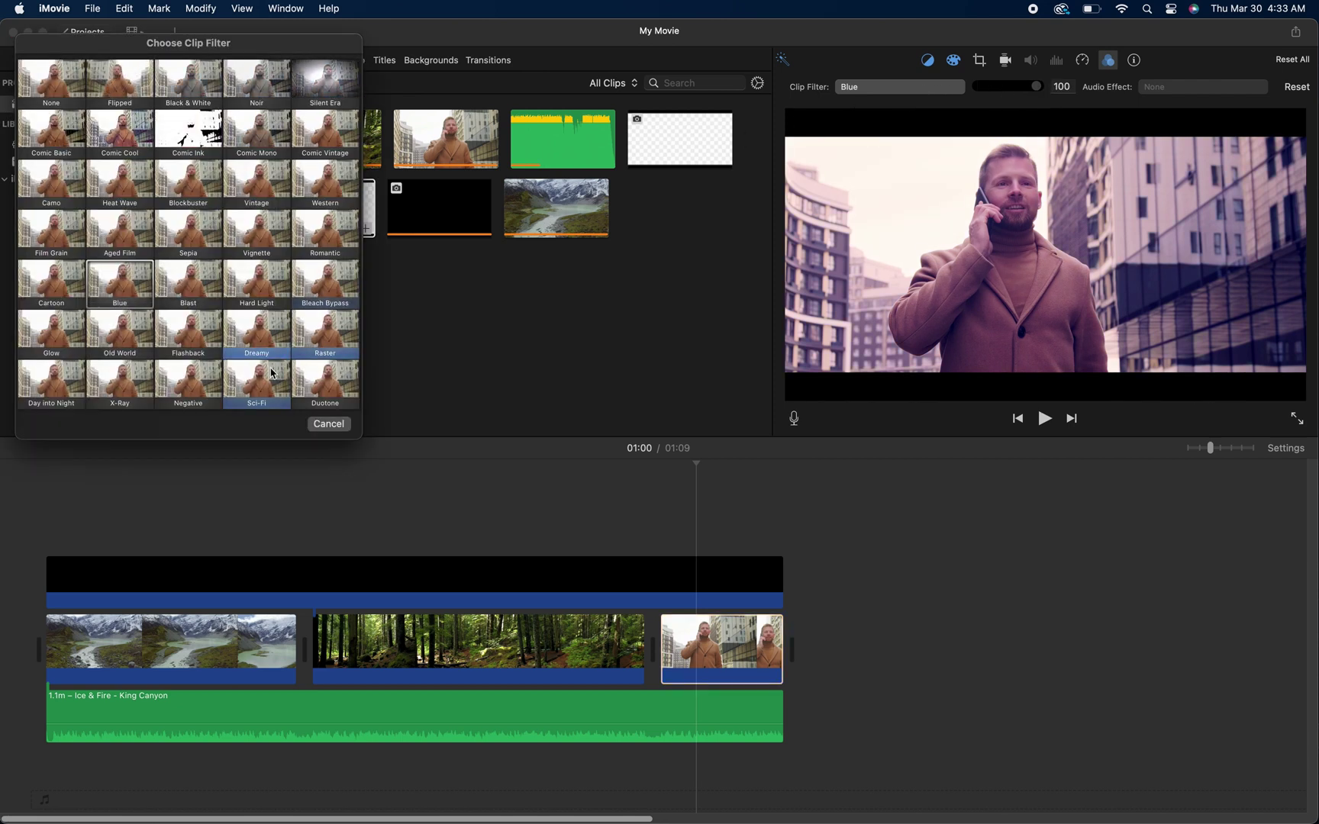
# Swap to Hard Light at 25 and compare it against no filter
pyautogui.click(259, 301)
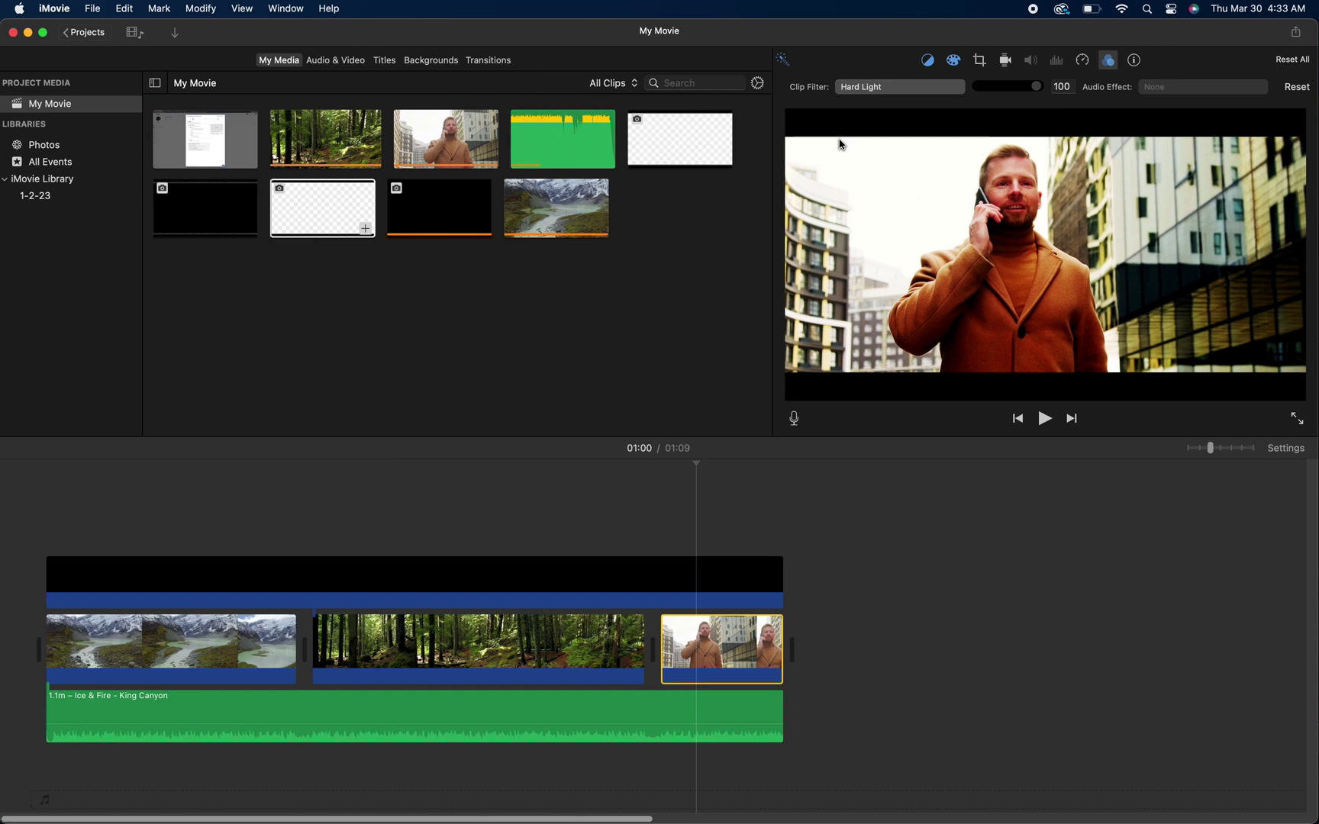
pyautogui.moveTo(1041, 92); pyautogui.dragTo(999, 92)
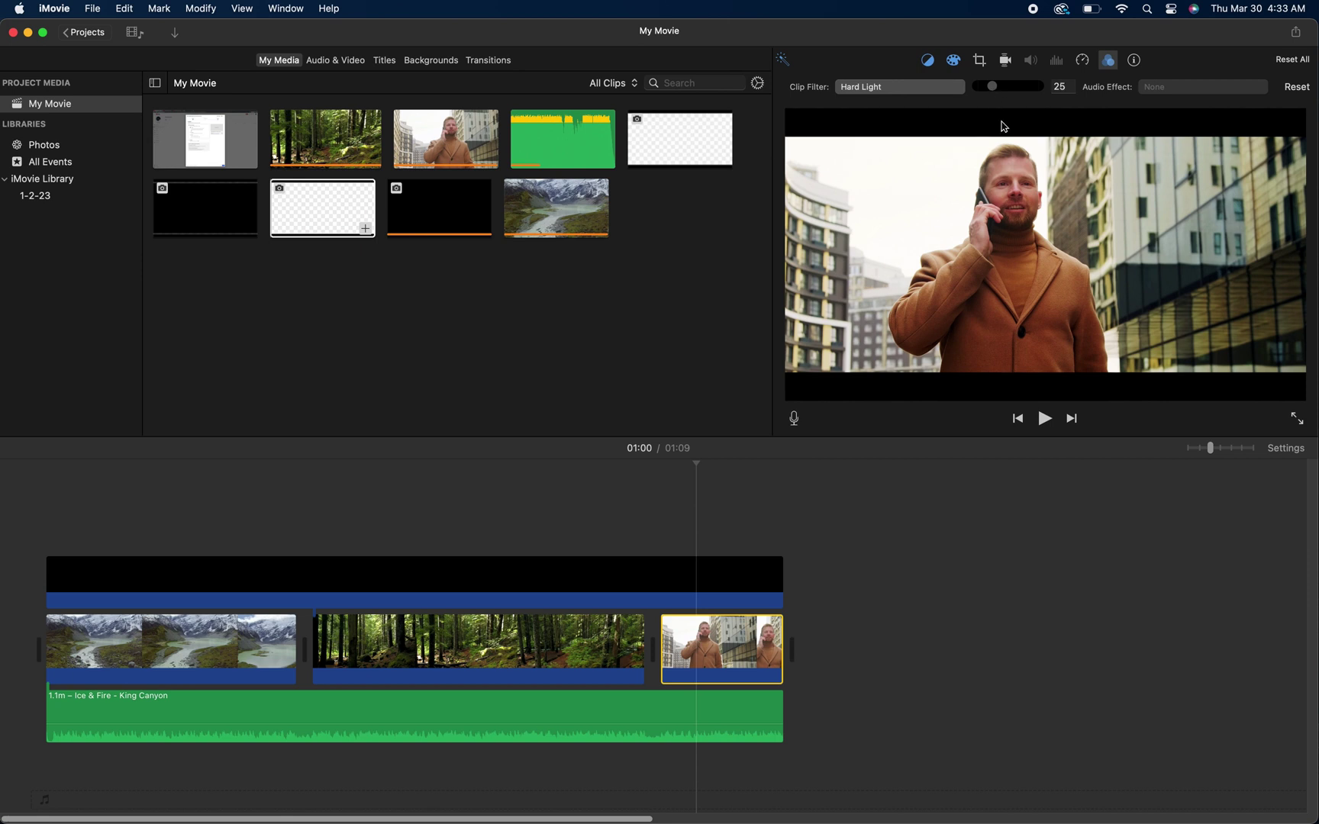
pyautogui.click(1297, 89)
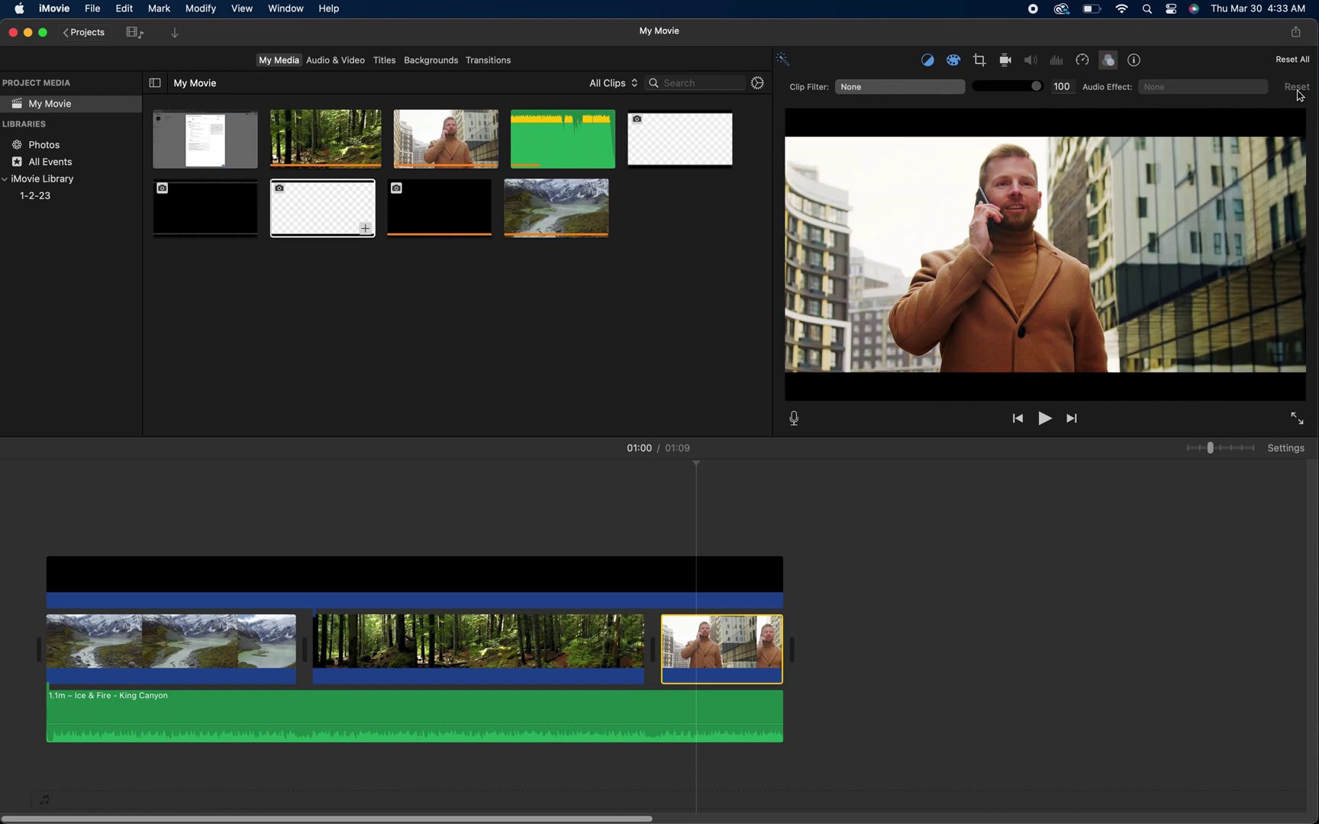
pyautogui.press('super+z')
pyautogui.press('super+shift+z')
pyautogui.press('super+z')
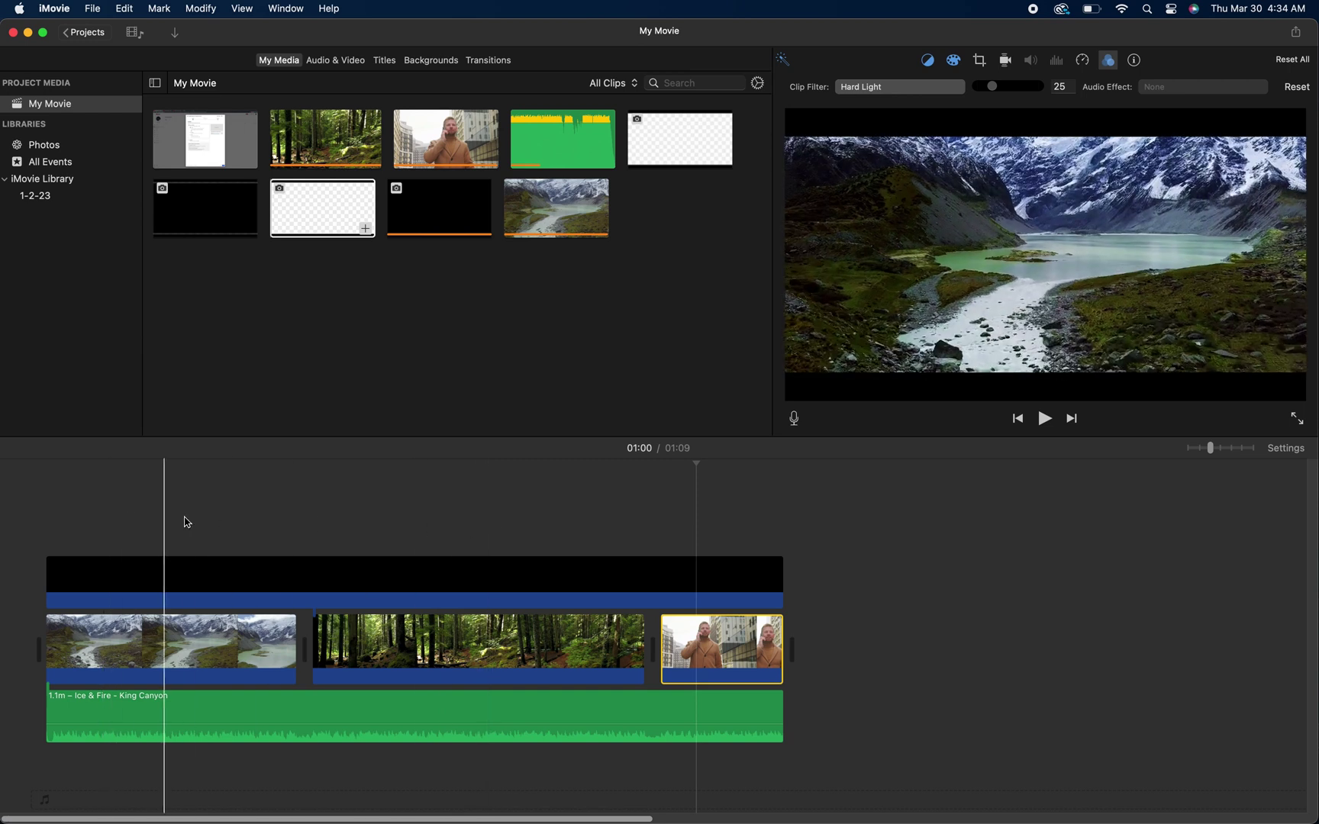
# Play the movie from 00:17 in the mountain lake clip
pyautogui.click(203, 519)
pyautogui.click(219, 501)
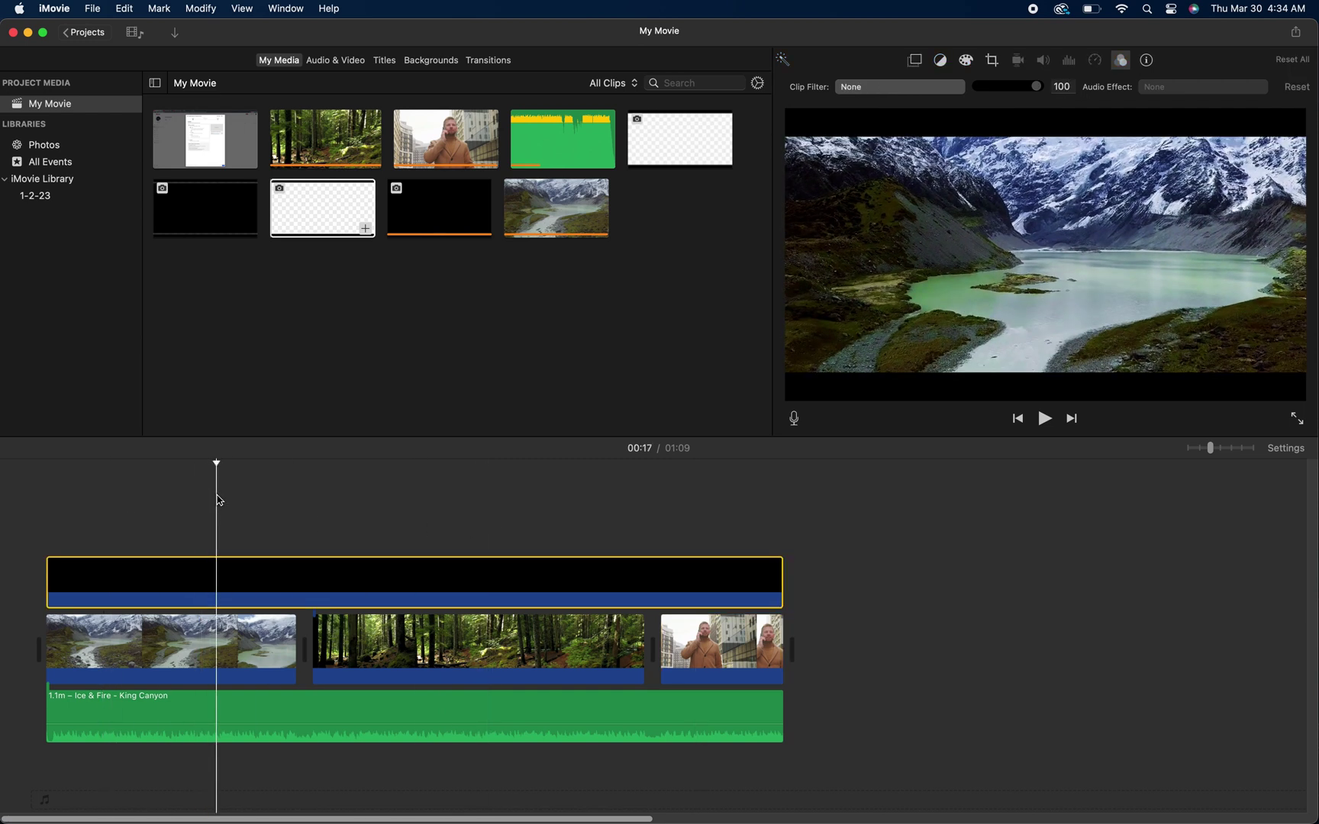
pyautogui.press('space')
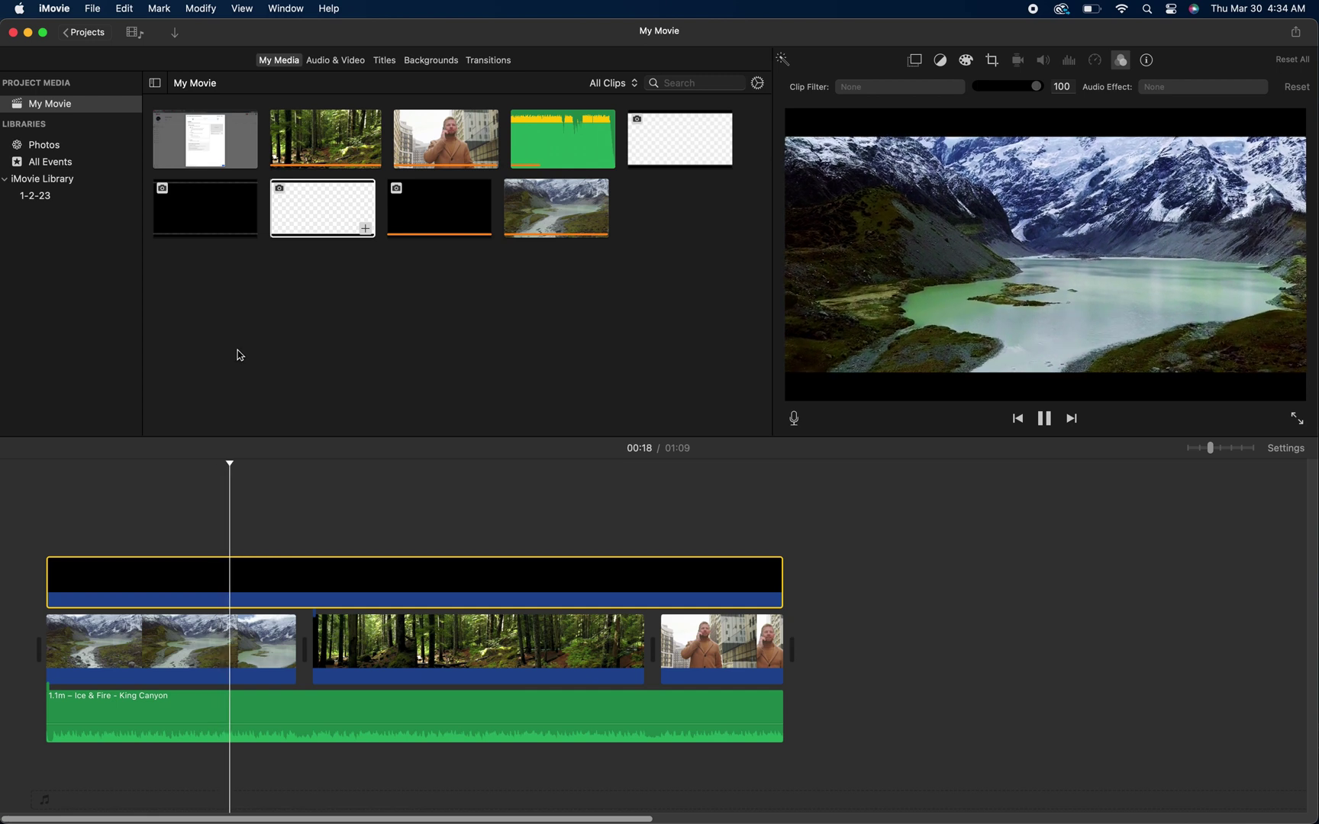